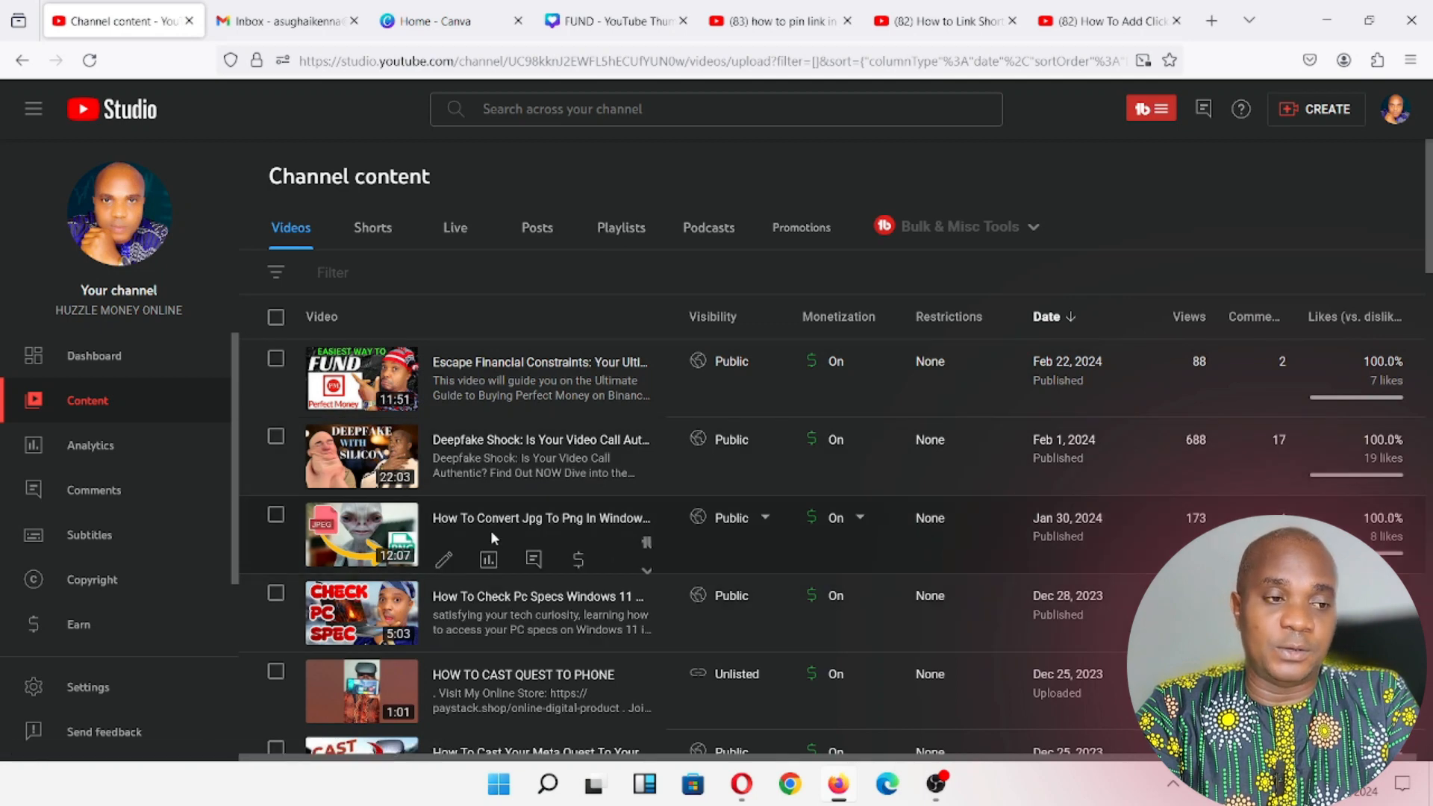
- Look through the channel's lists of uploaded videos and Shorts
scroll(490, 537, "down", 3)
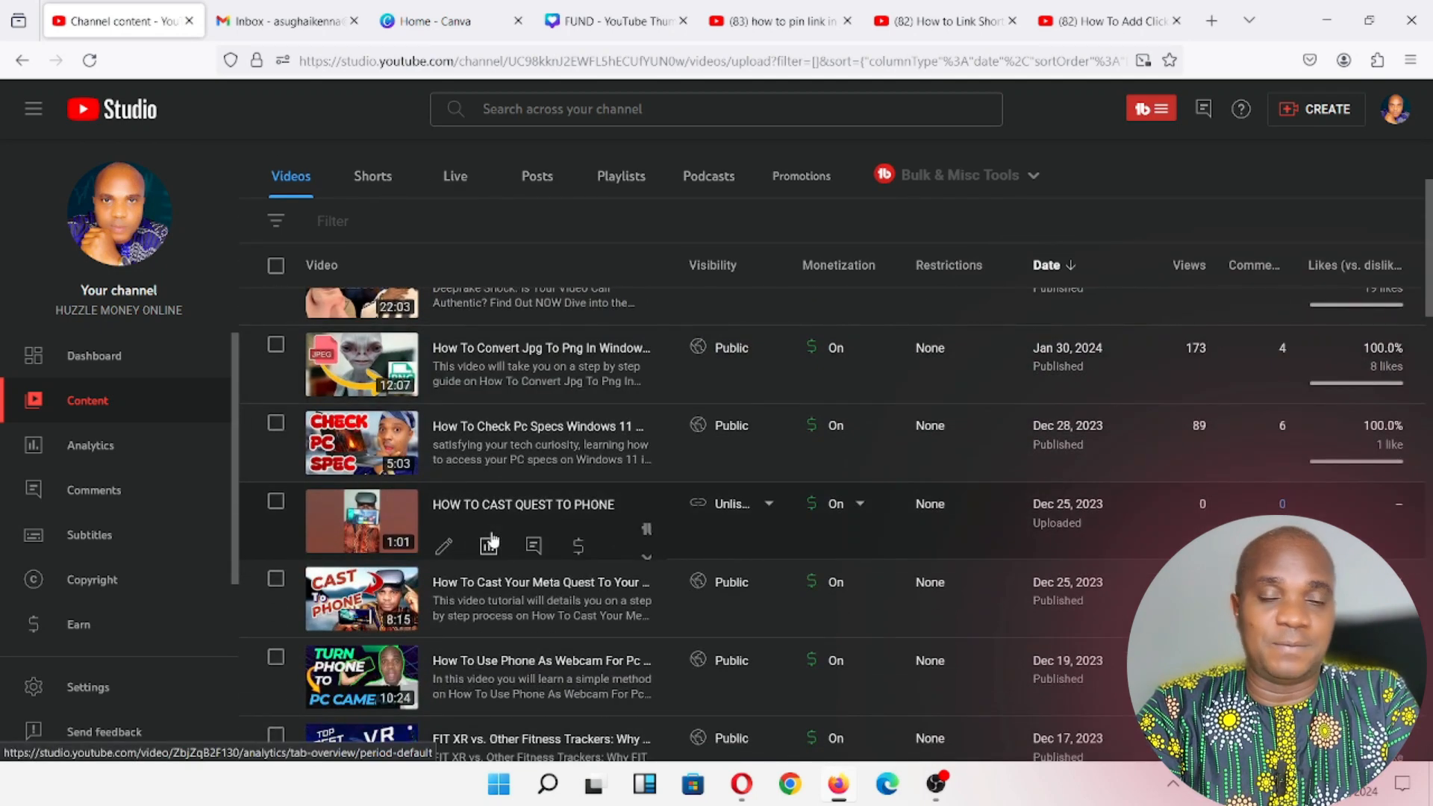
scroll(492, 539, "up", 3)
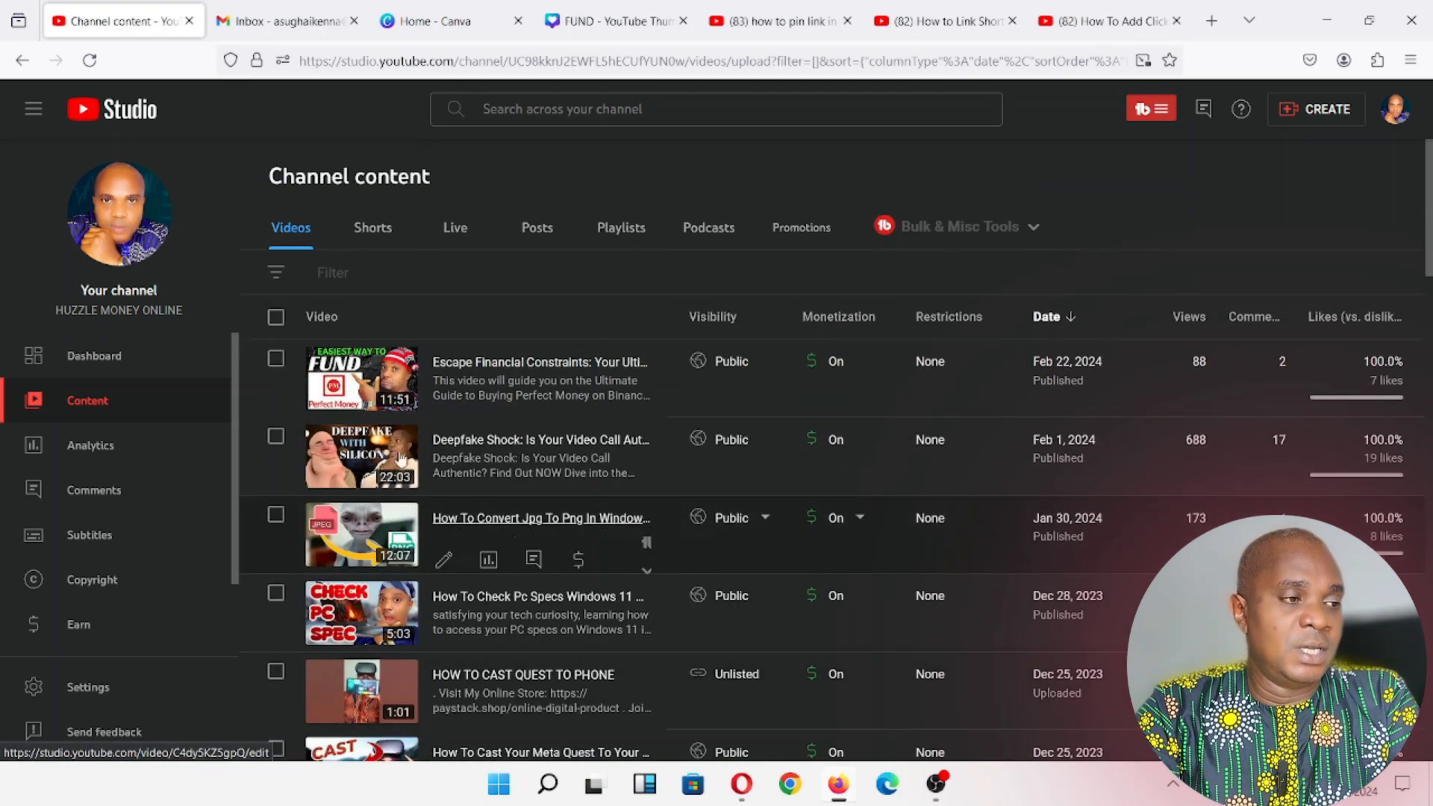
left_click(373, 231)
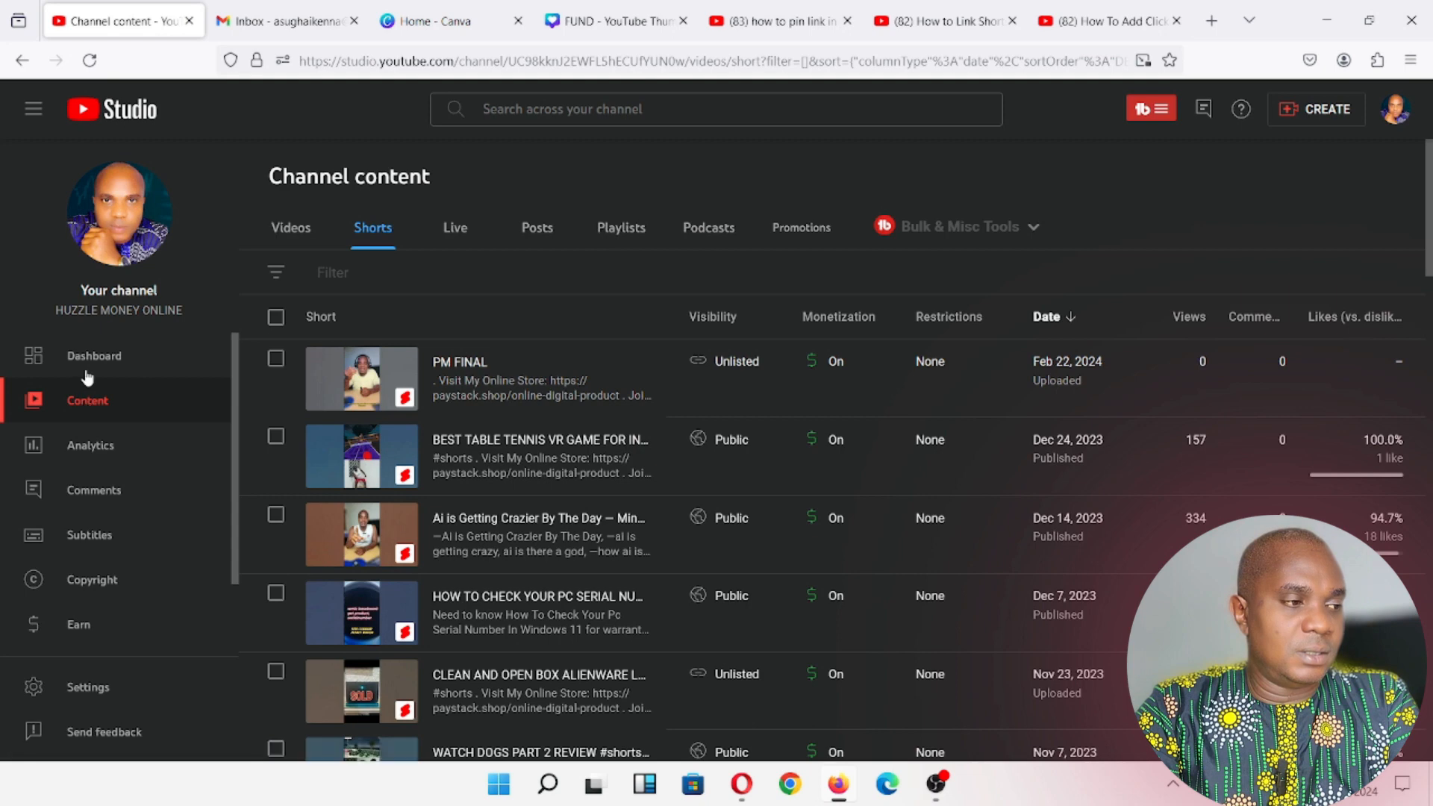
left_click(290, 229)
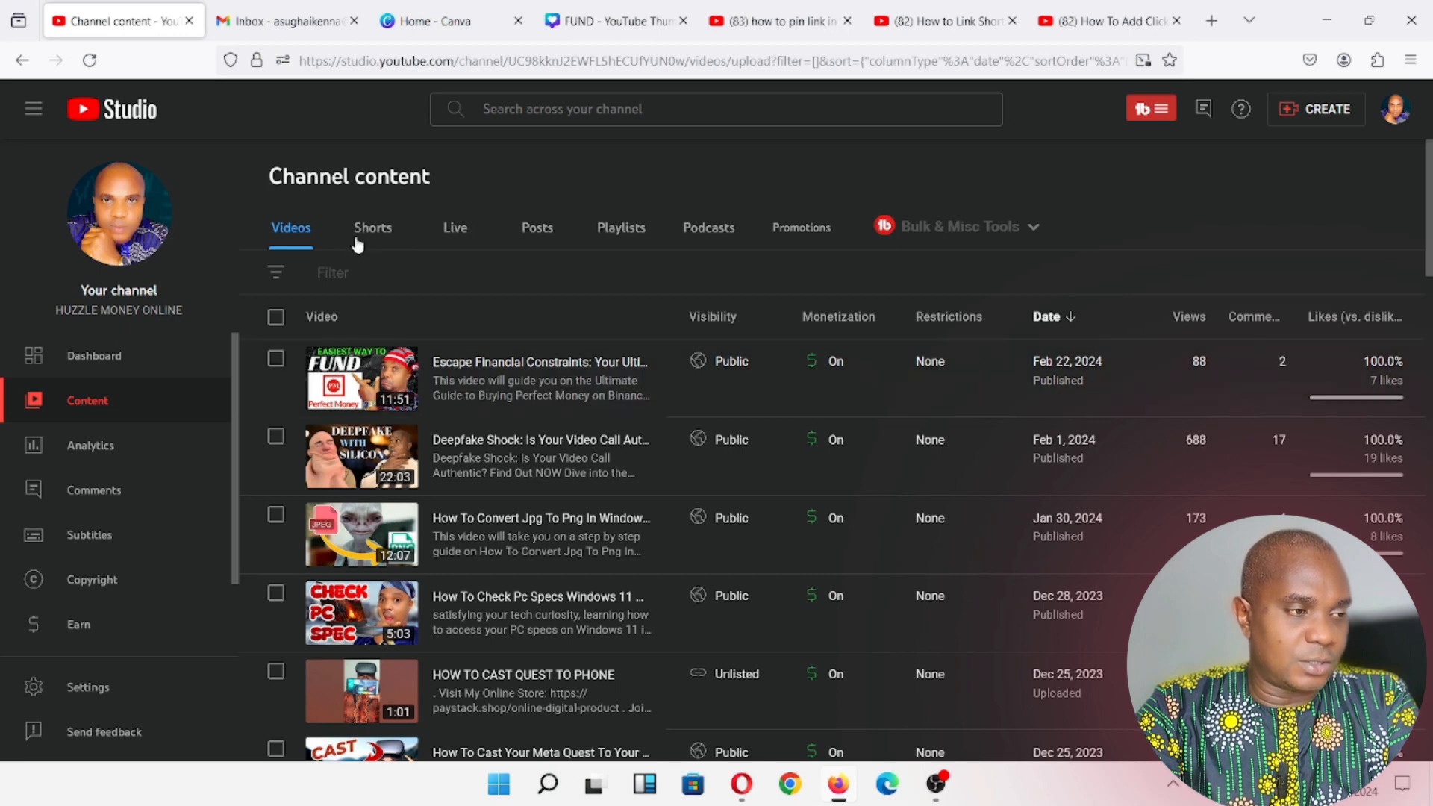
left_click(368, 233)
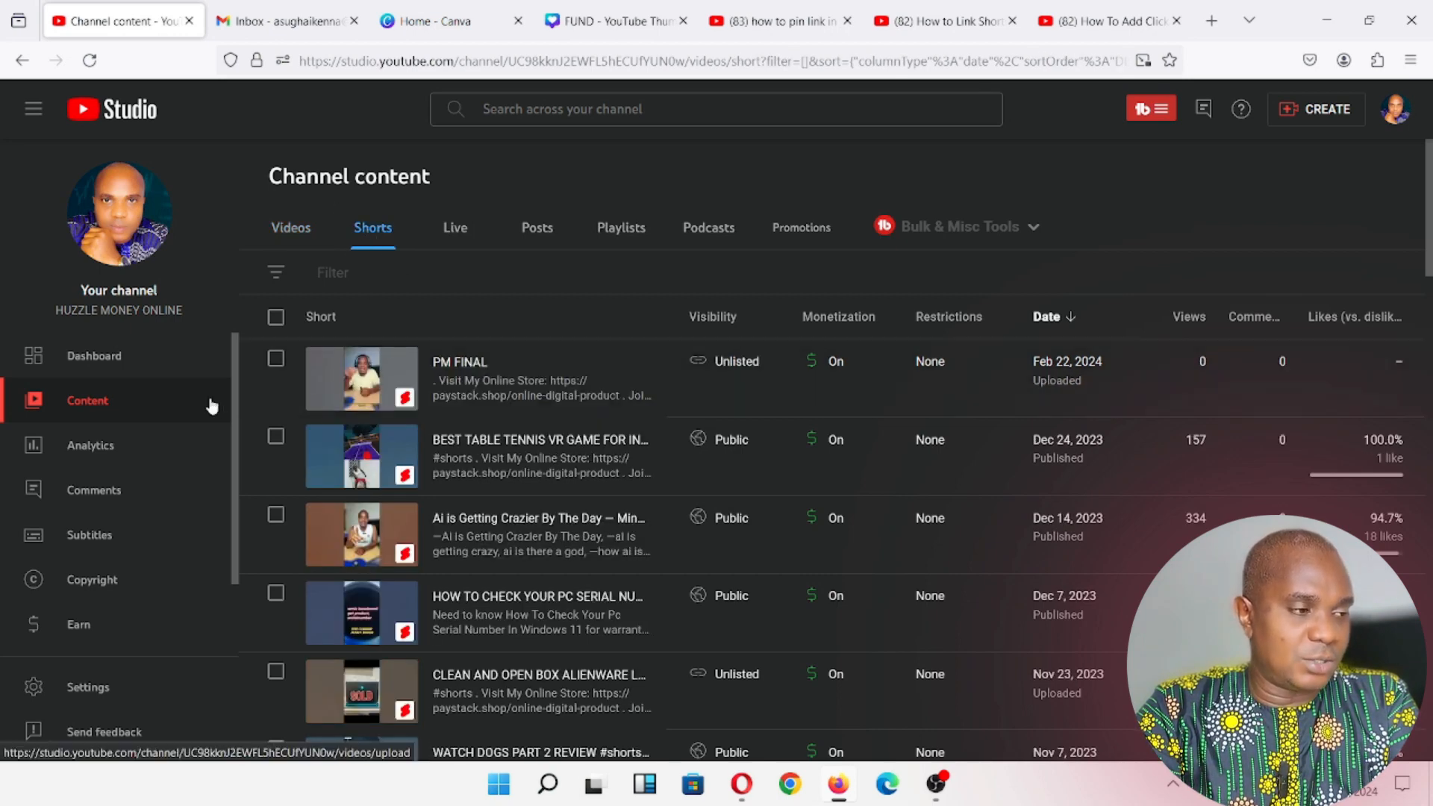
- Copy the full title of the long-form video "Escape Financial Constraints: Your Ultimate Guide to Buying Perfect Money on Binance" from its details page
left_click(298, 233)
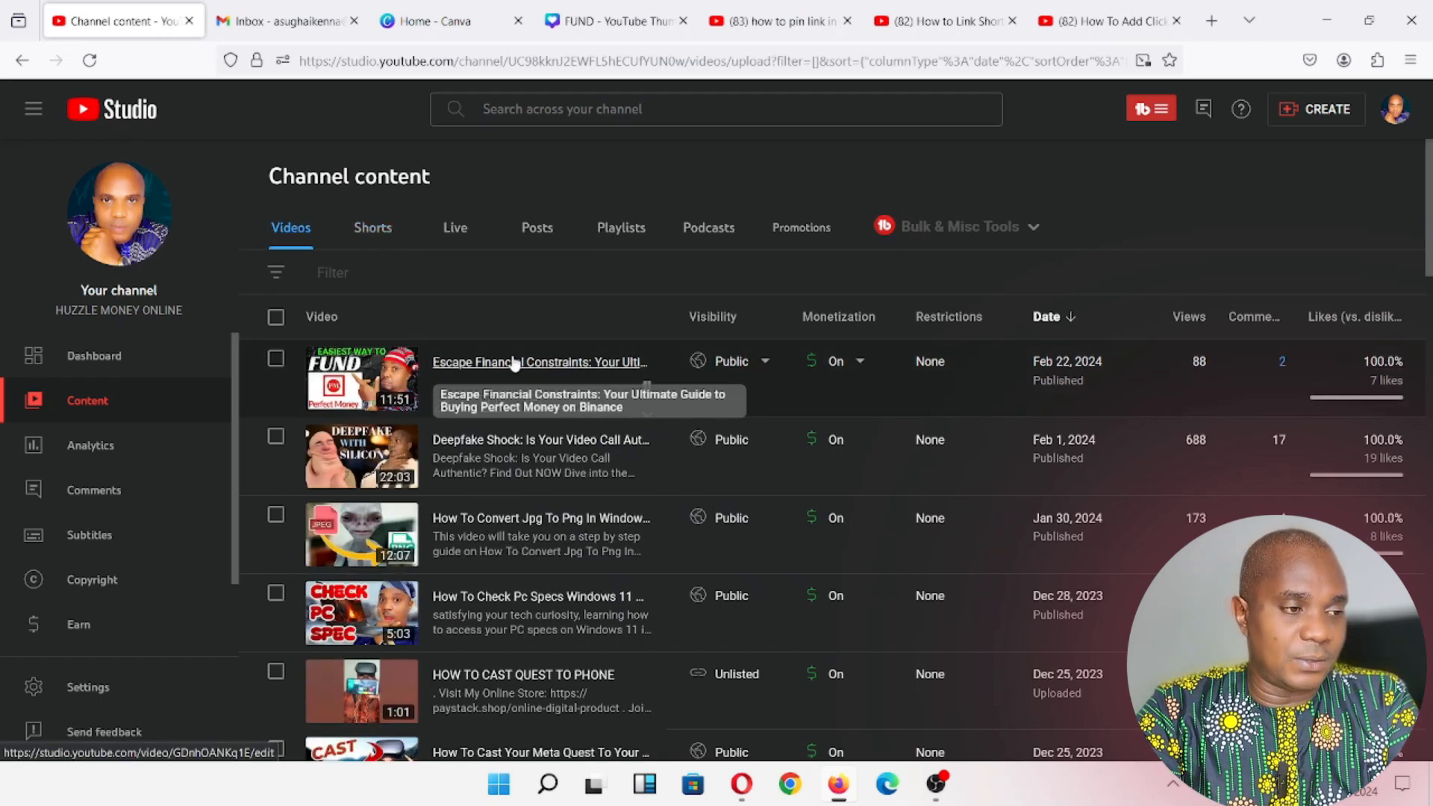
left_click(515, 363)
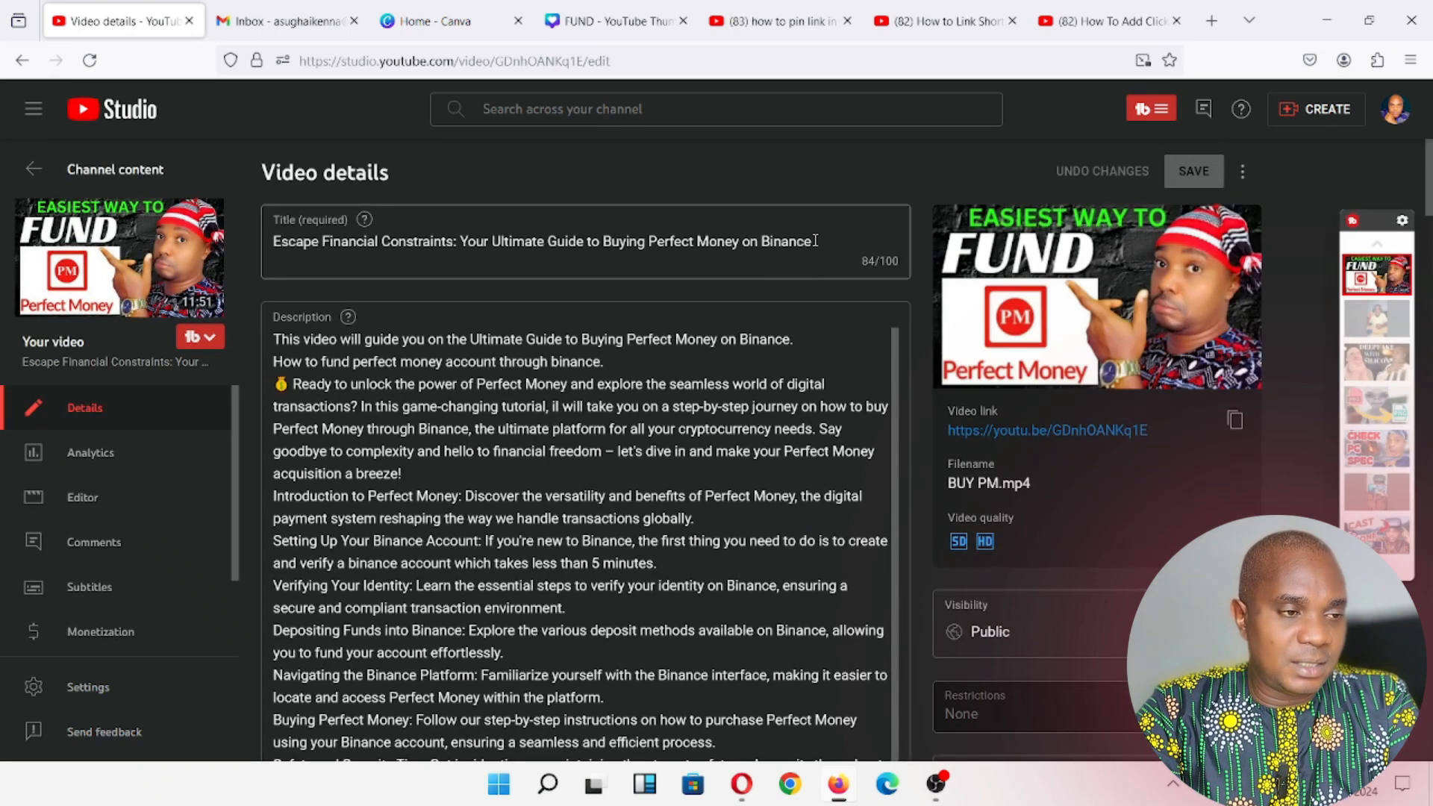
left_click_drag(813, 241, 272, 241)
key("ctrl+c")
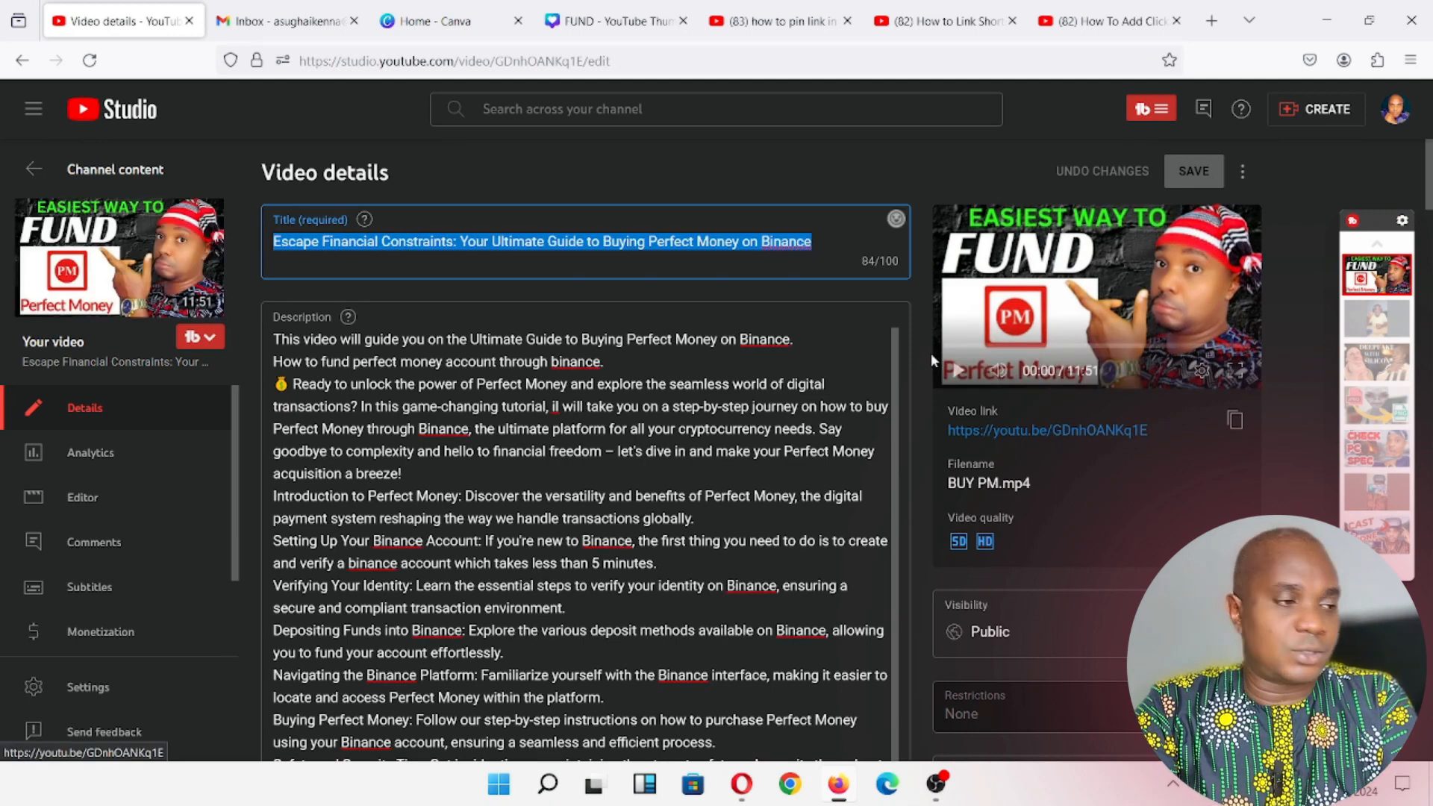
- Return to the channel content and open the details of the PM FINAL Short
left_click(32, 172)
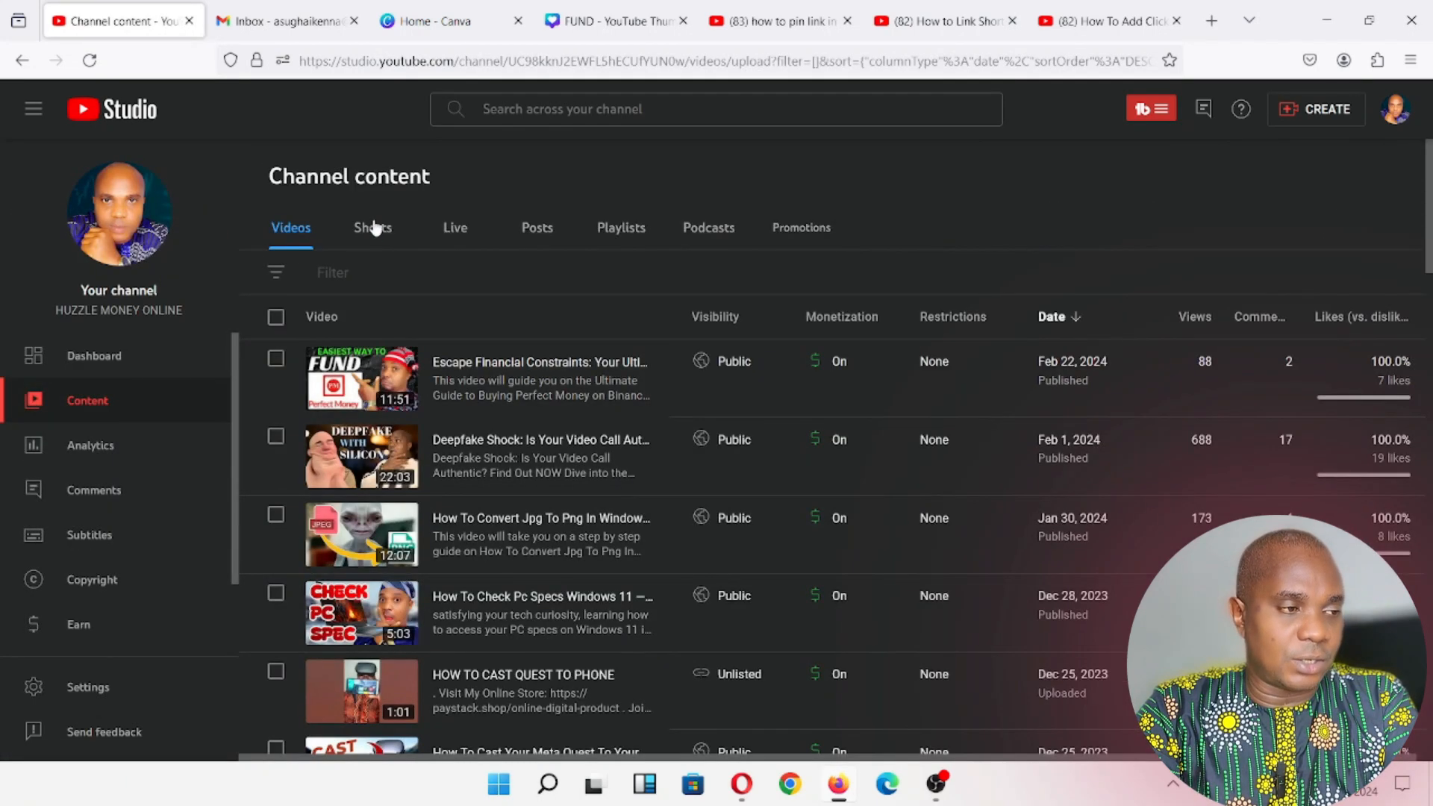
left_click(374, 229)
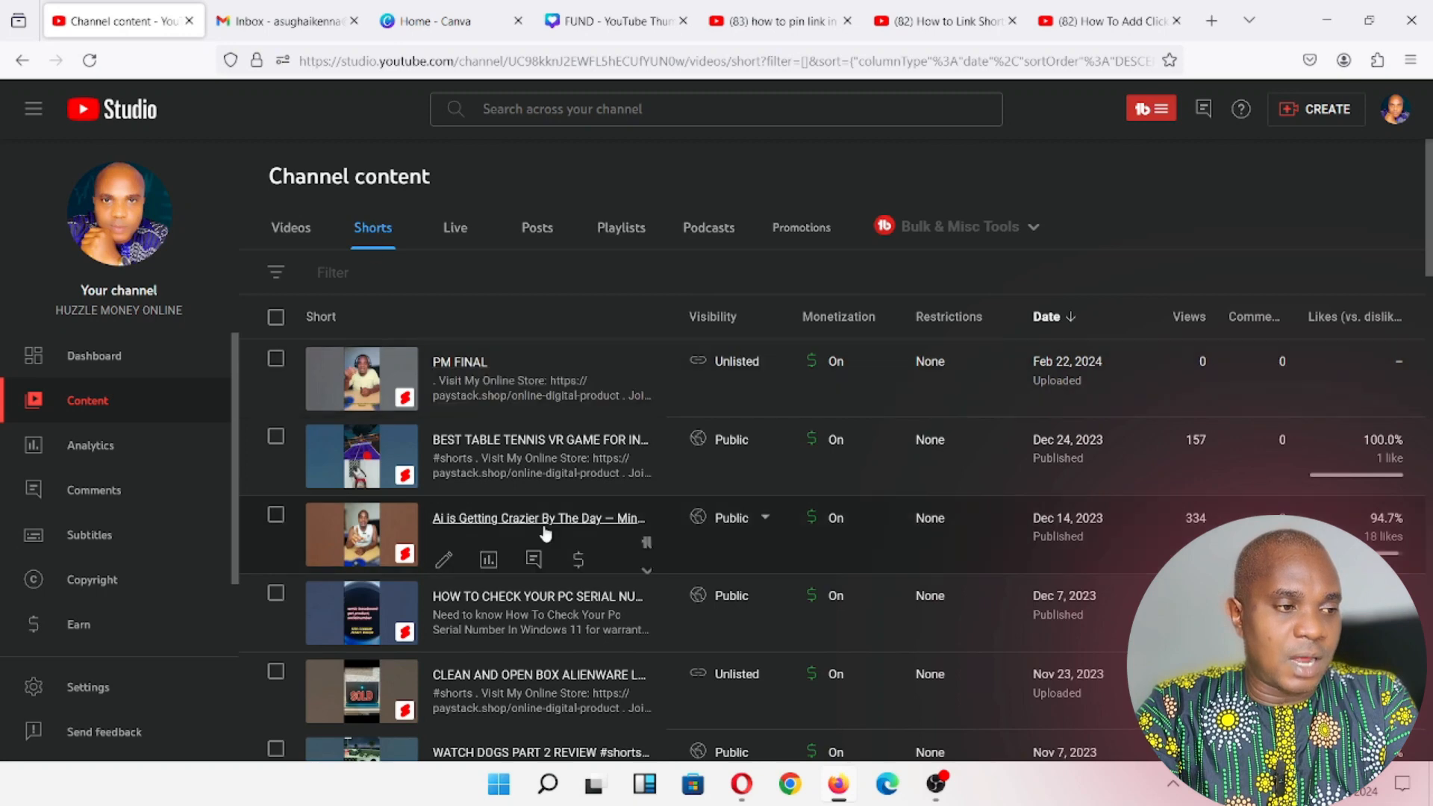
left_click(456, 362)
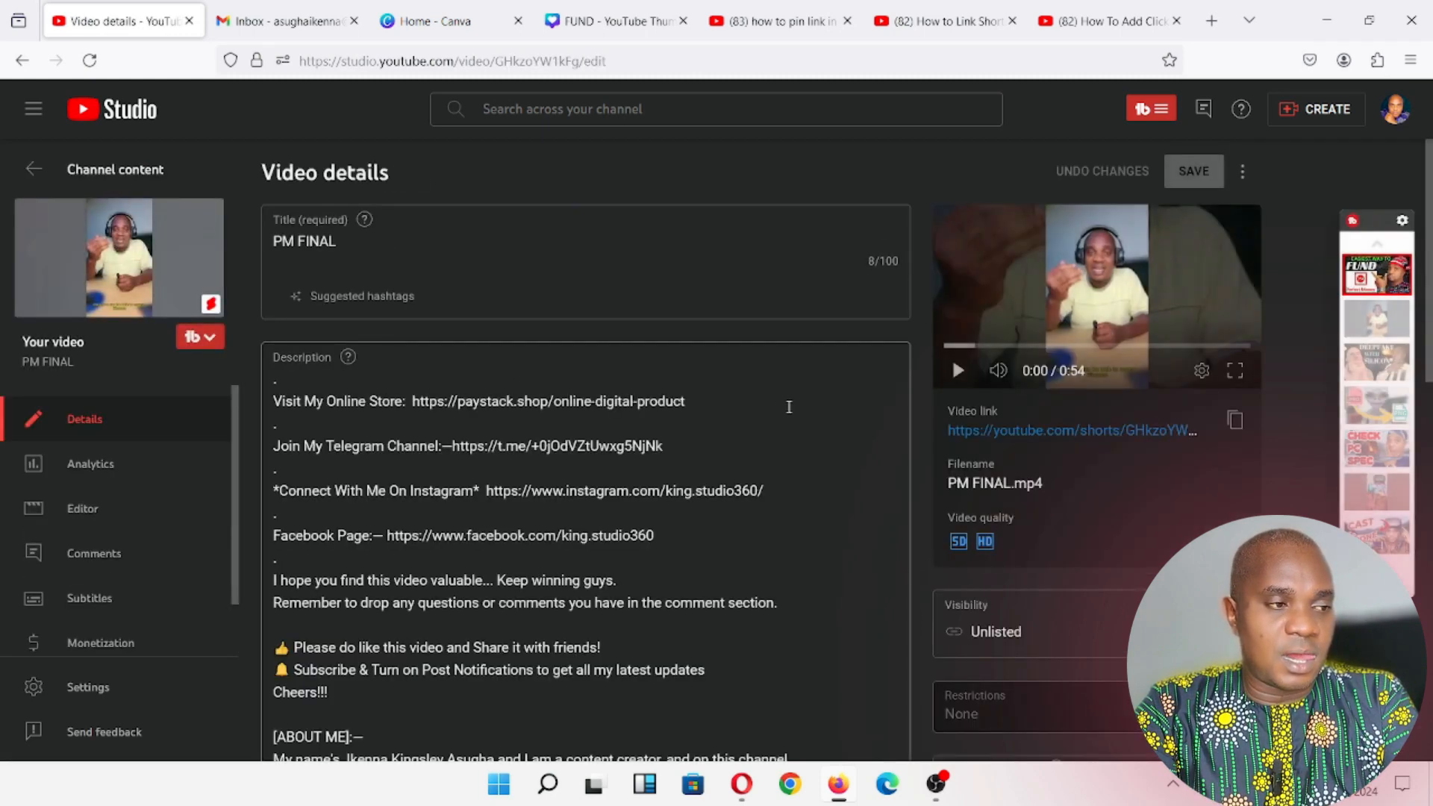
- Preview the PM FINAL Short briefly on its watch page, and close that page to return to the video details
left_click(1138, 440)
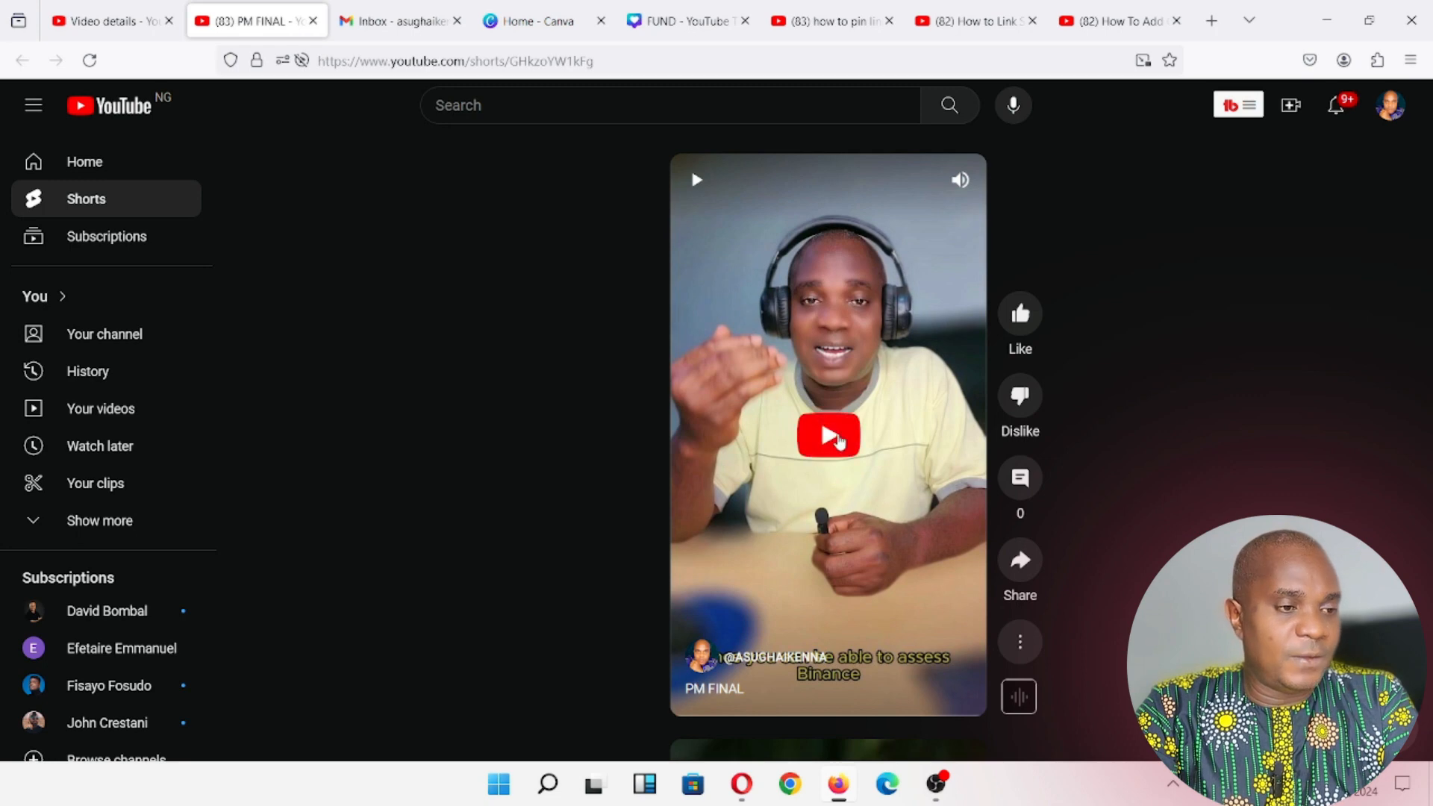
left_click(840, 440)
left_click(821, 439)
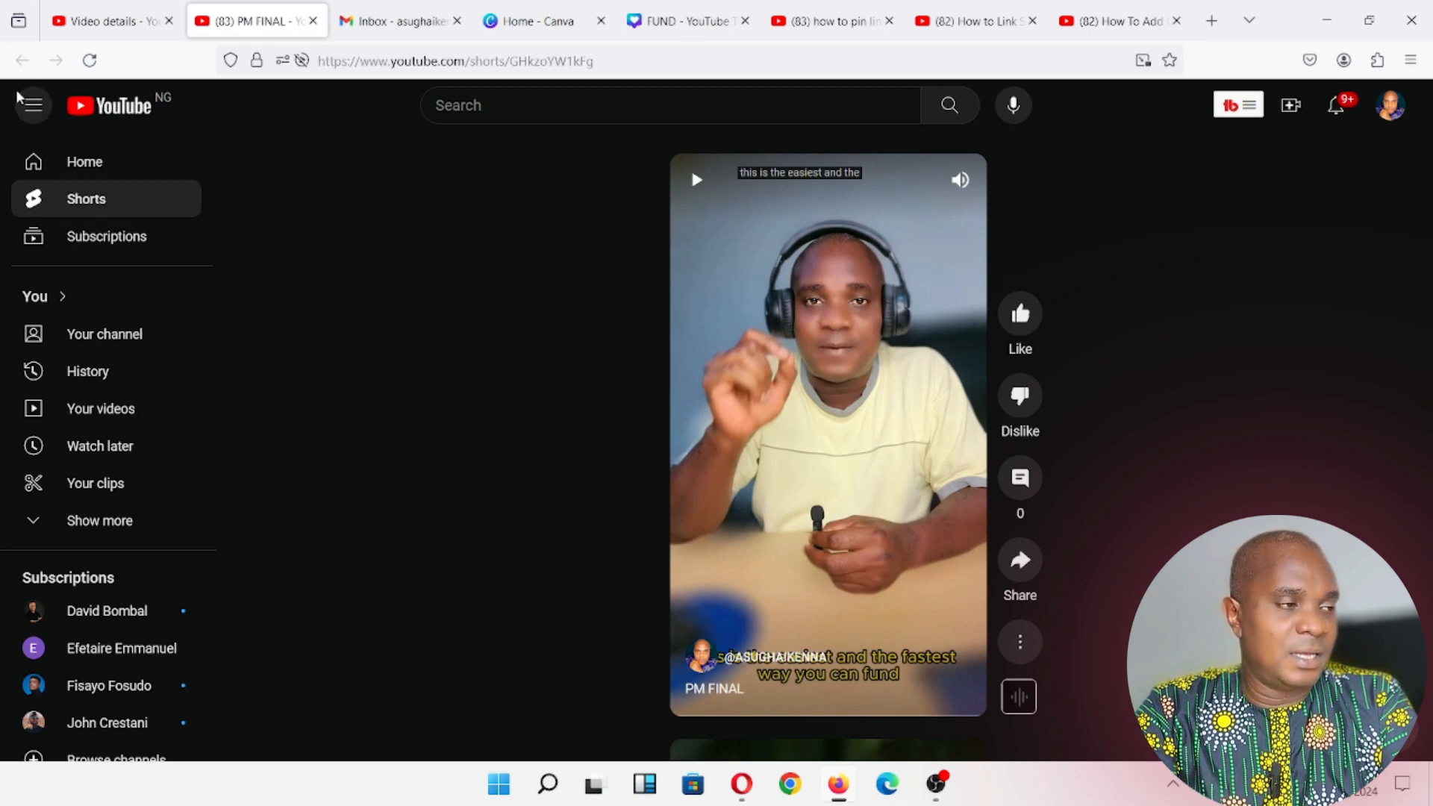
left_click(108, 20)
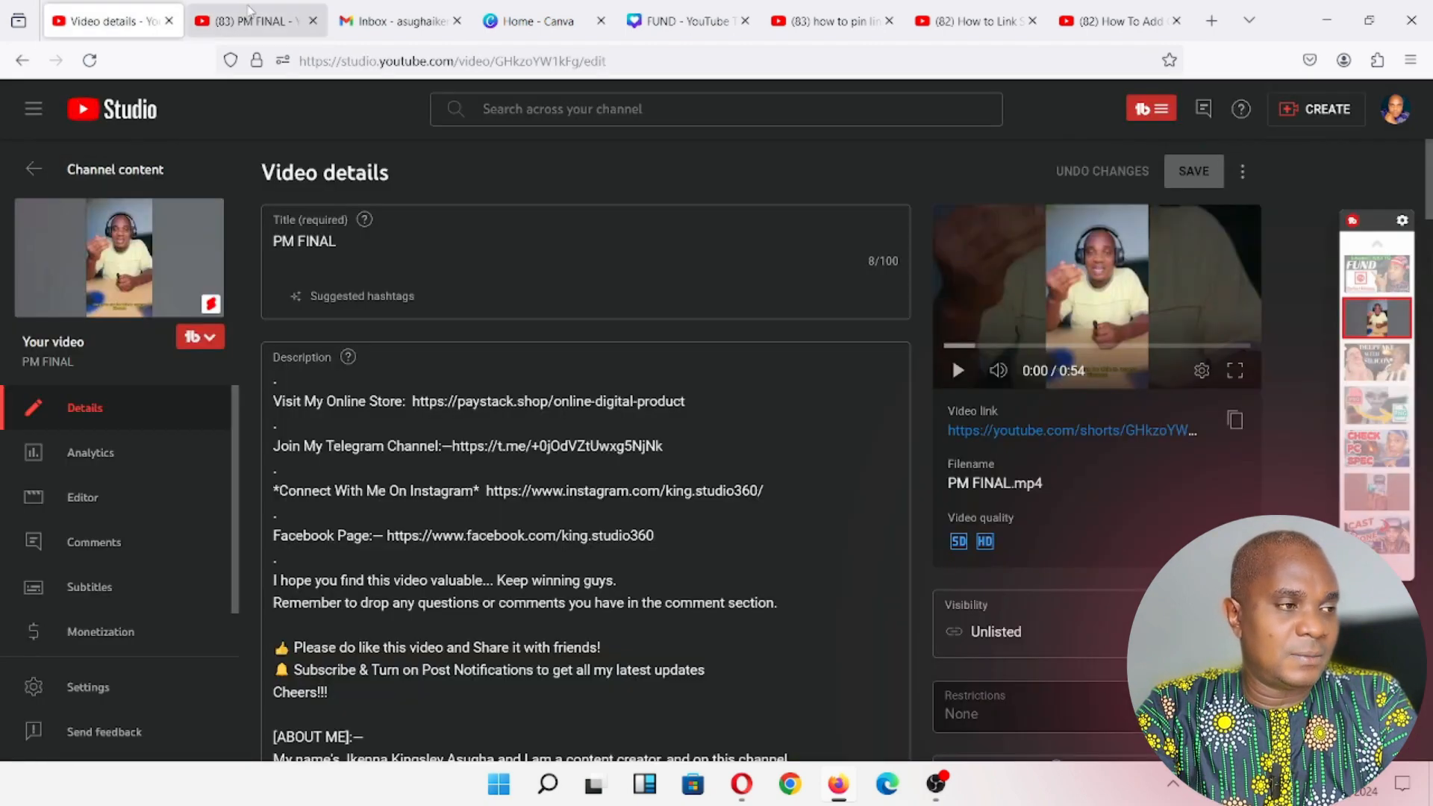
left_click(250, 21)
left_click(310, 22)
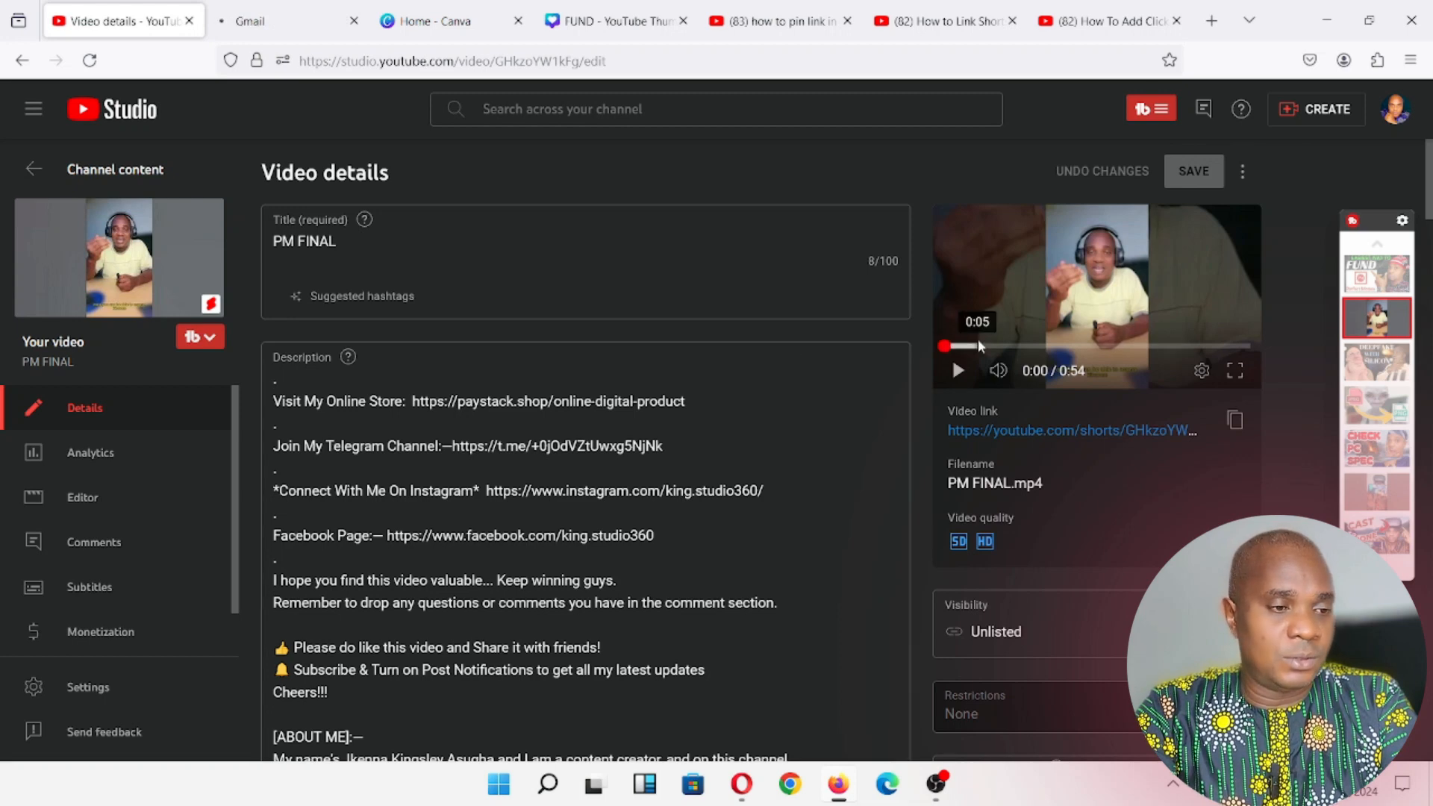
- Set "Escape Financial Constraints: Your Ultimate Guide to Buying Perfect Money on Binance" as the Short's related video, found by its copied title, and save
scroll(978, 338, "down", 3)
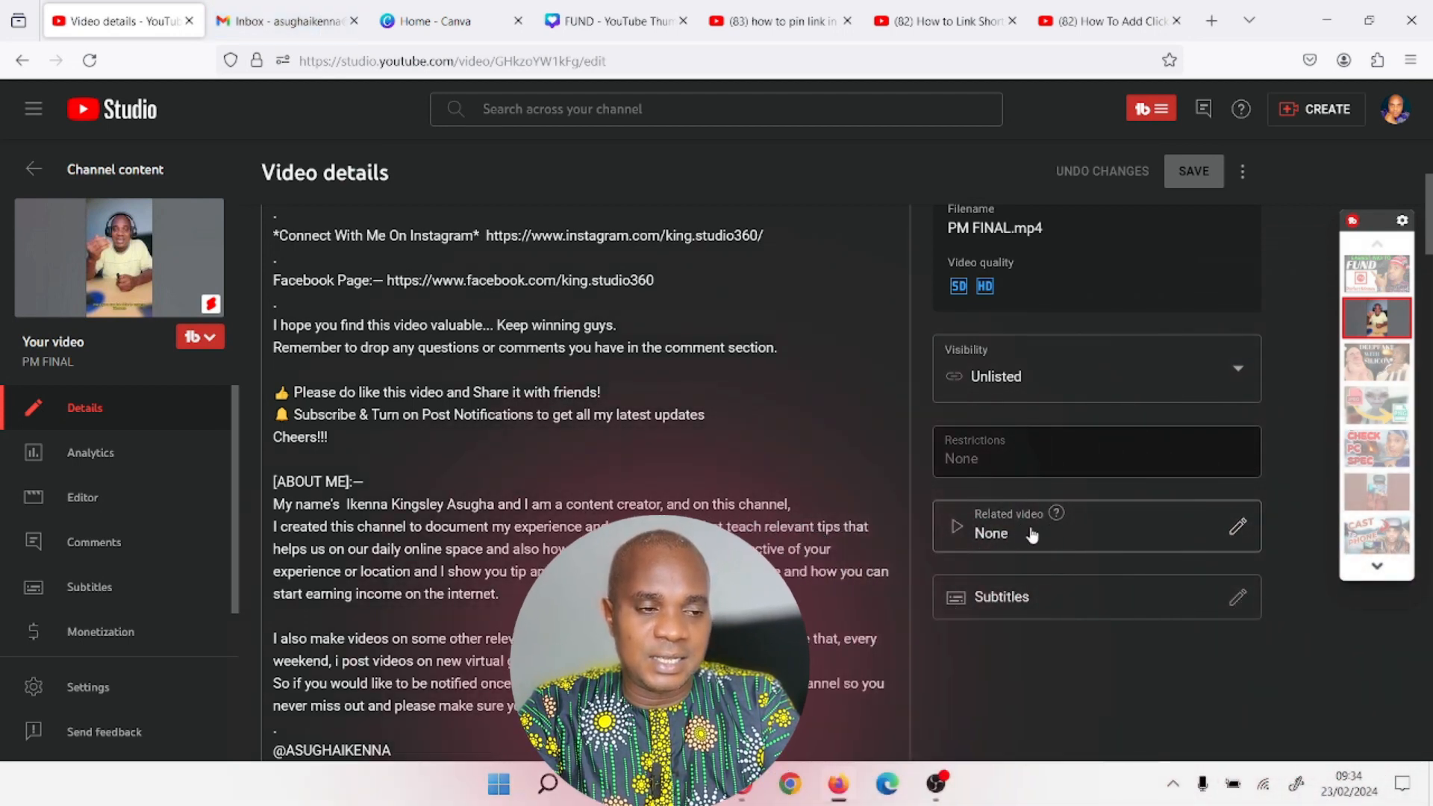
left_click(1236, 528)
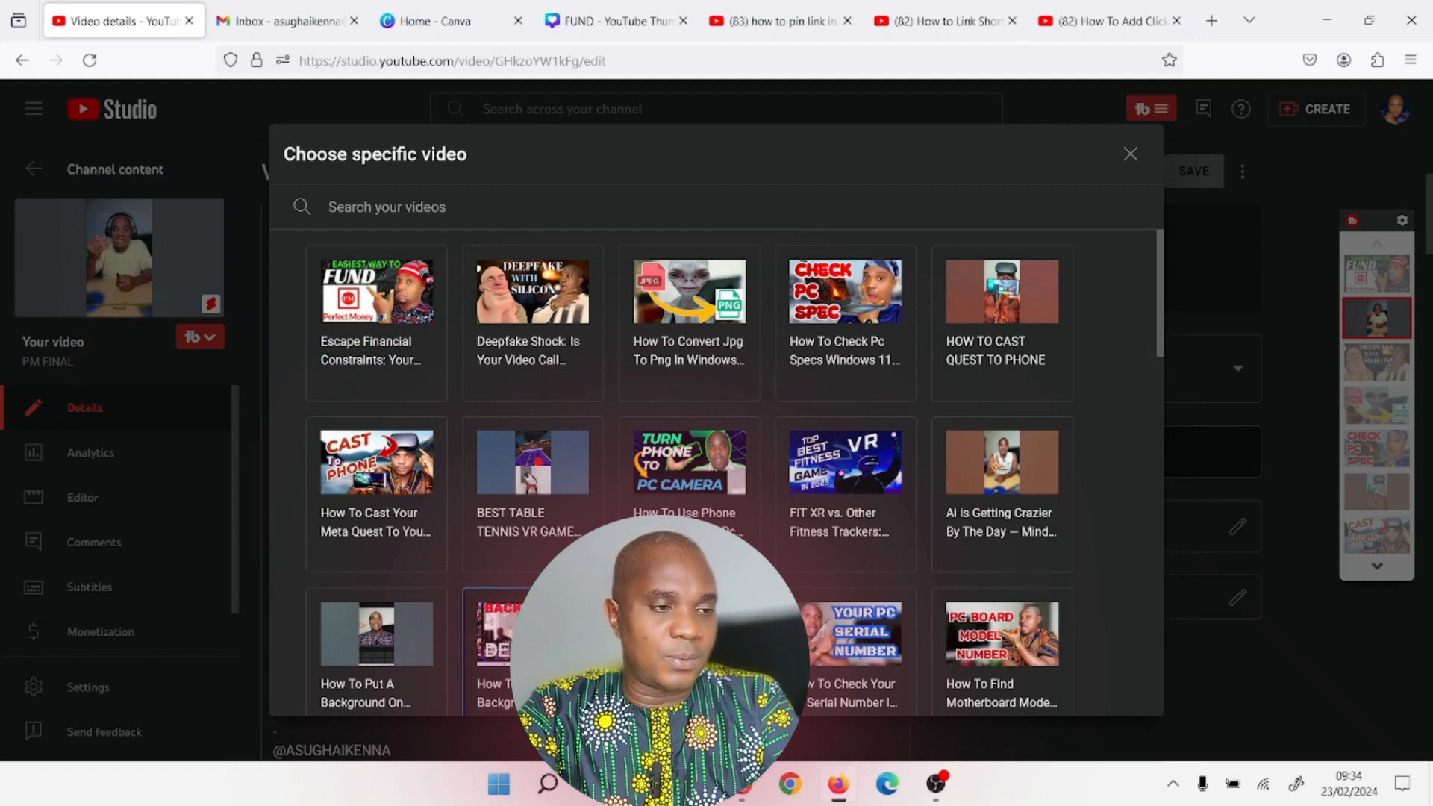
scroll(825, 440, "down", 10)
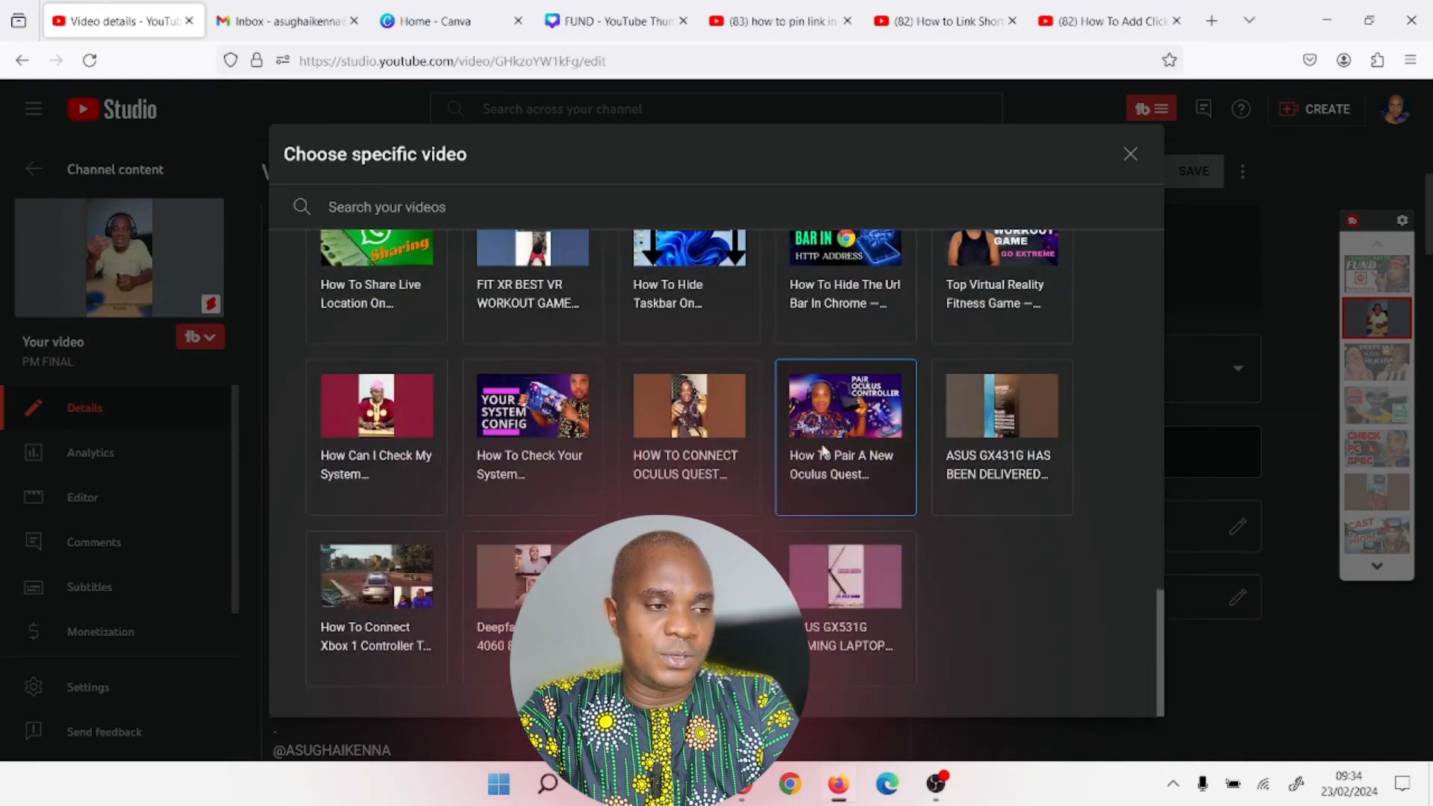
scroll(825, 448, "up", 15)
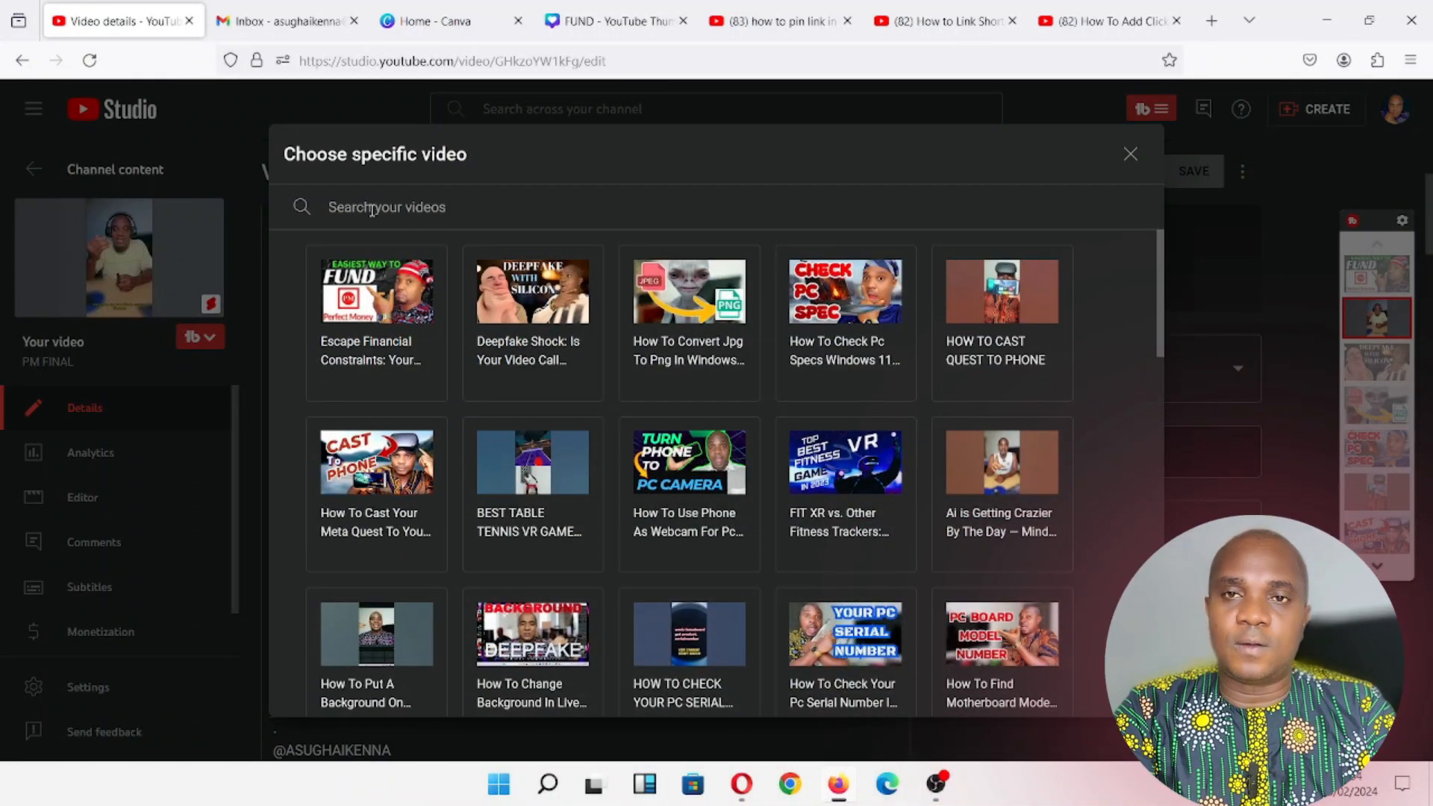
left_click(371, 211)
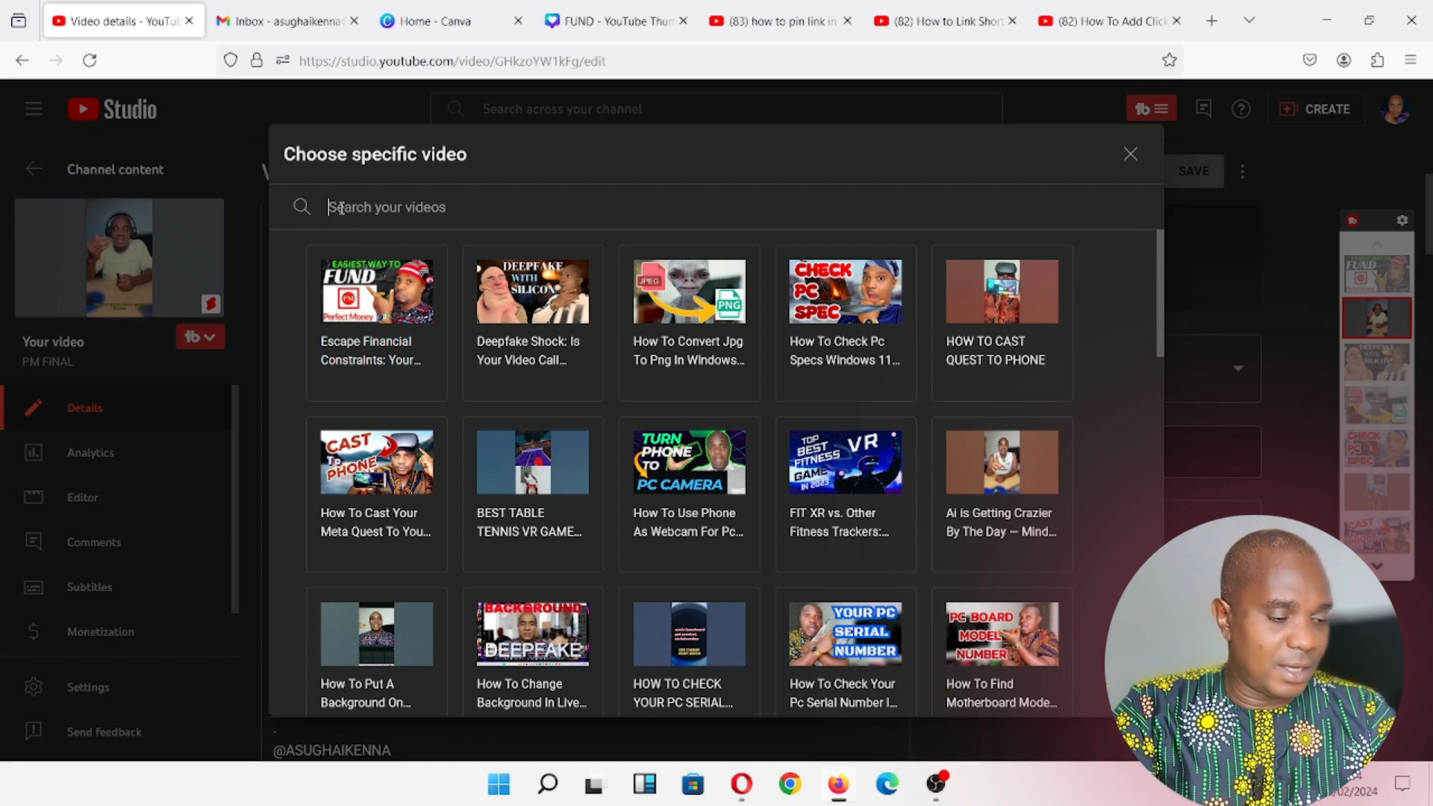
key("ctrl+v")
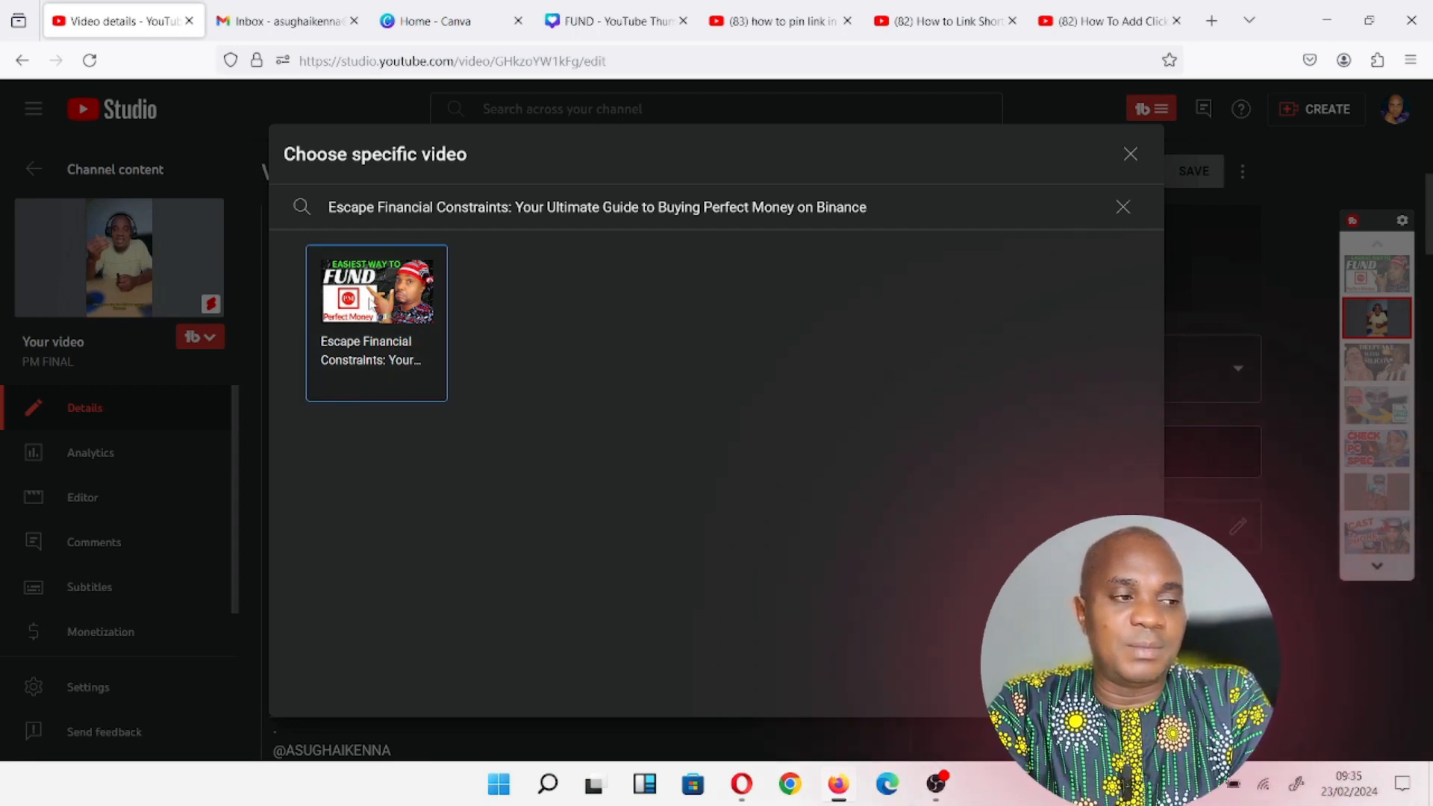
left_click(376, 322)
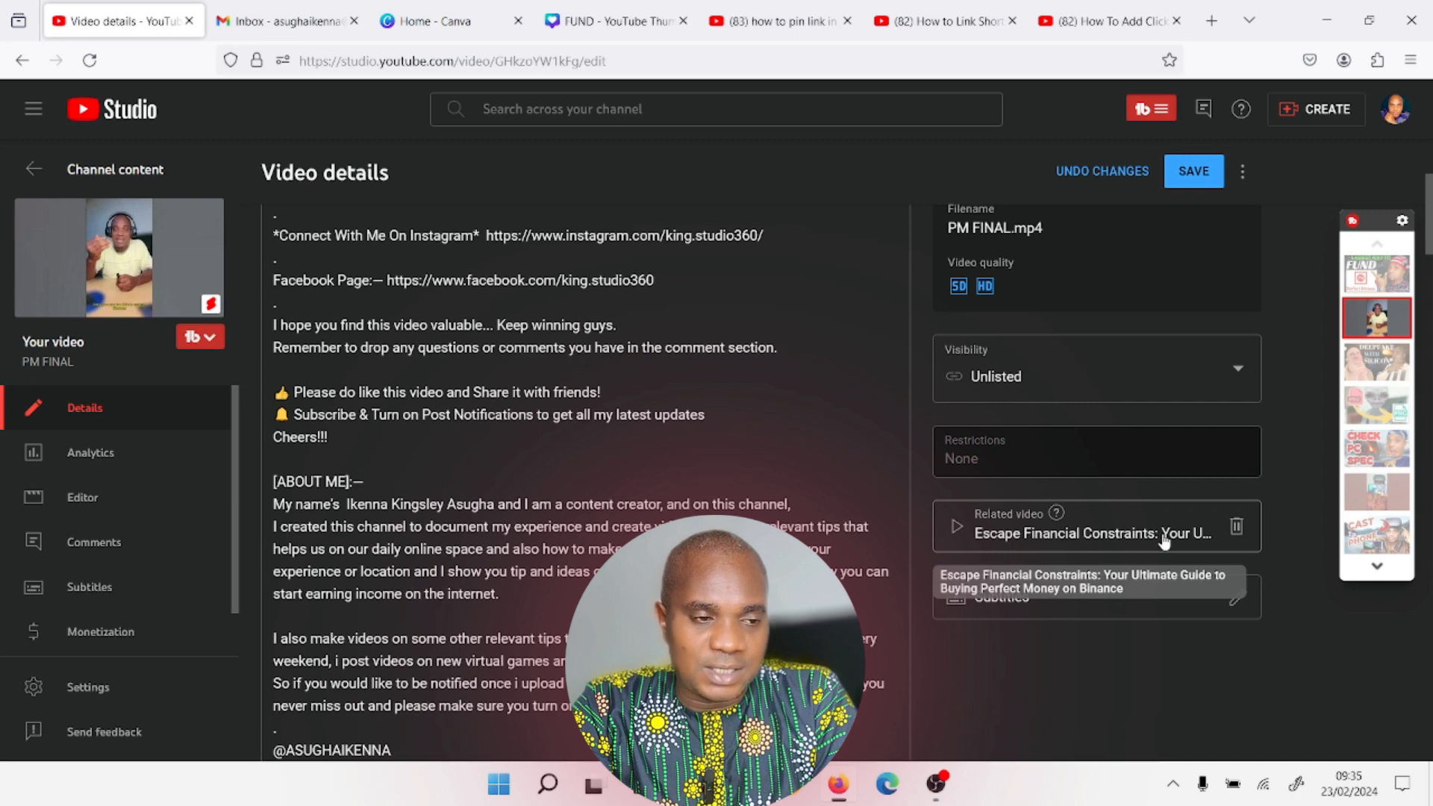
left_click(1192, 176)
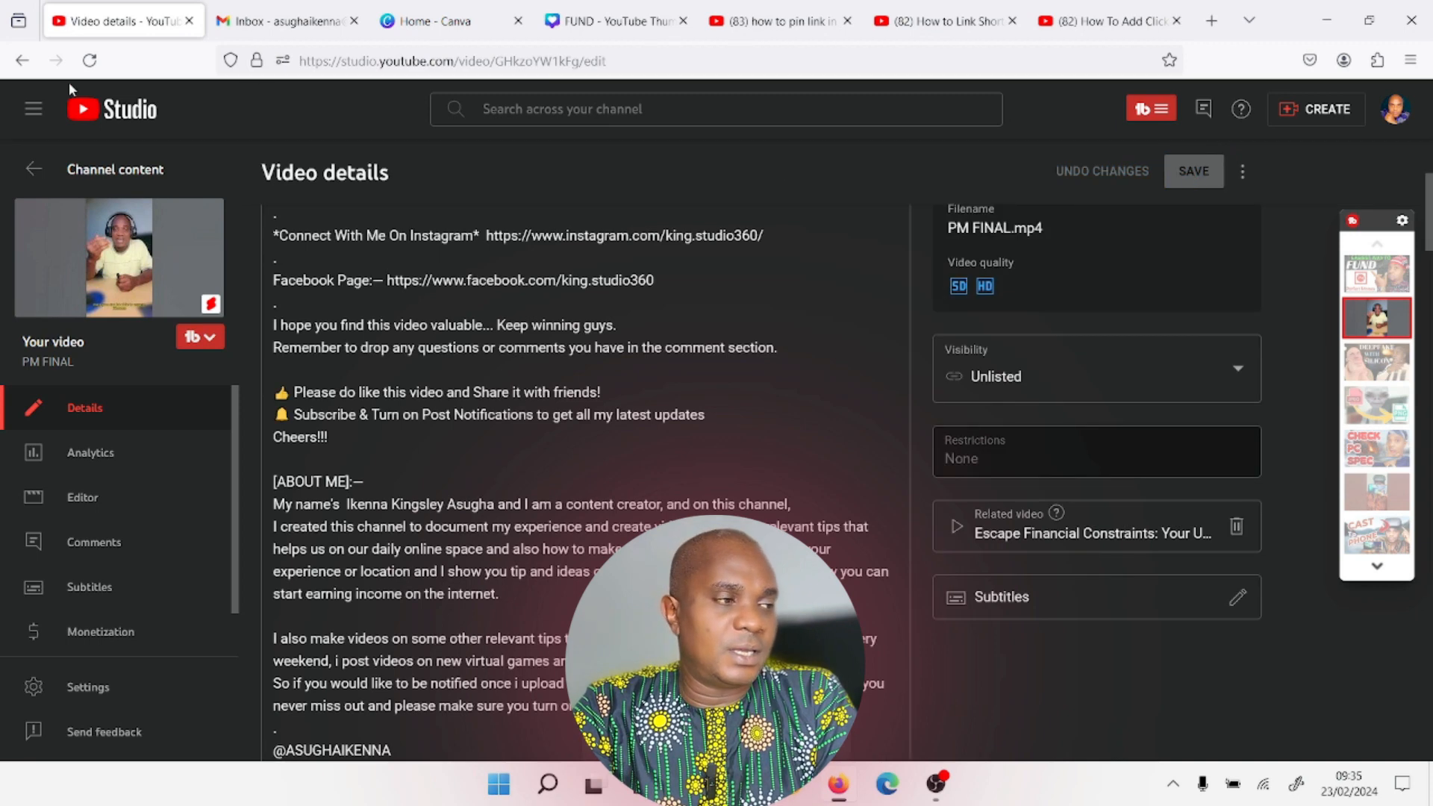
- Reload the Short's details and play it on its watch page to check the related video link
left_click(99, 65)
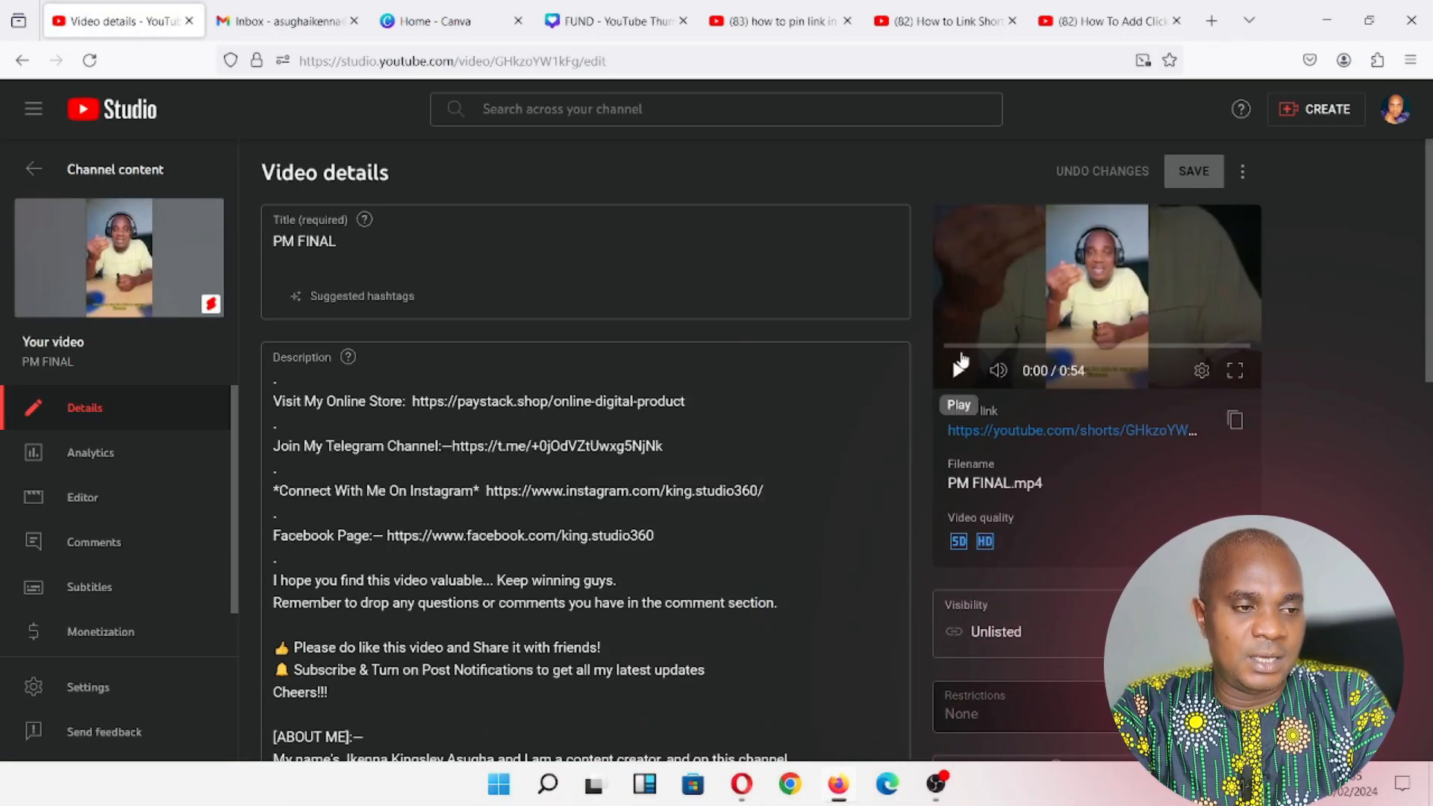
scroll(962, 360, "down", 3)
scroll(1037, 356, "up", 1)
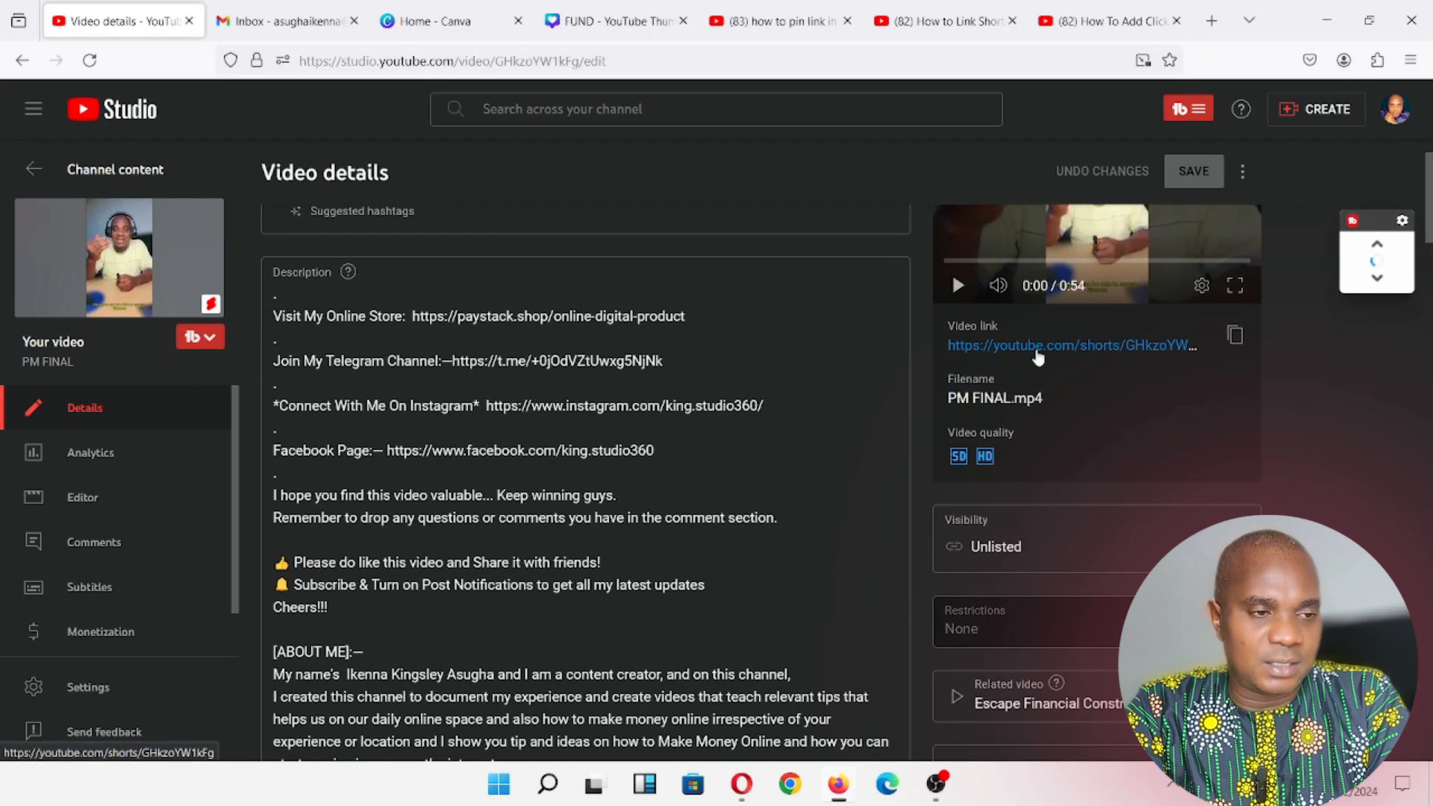
left_click(1036, 348)
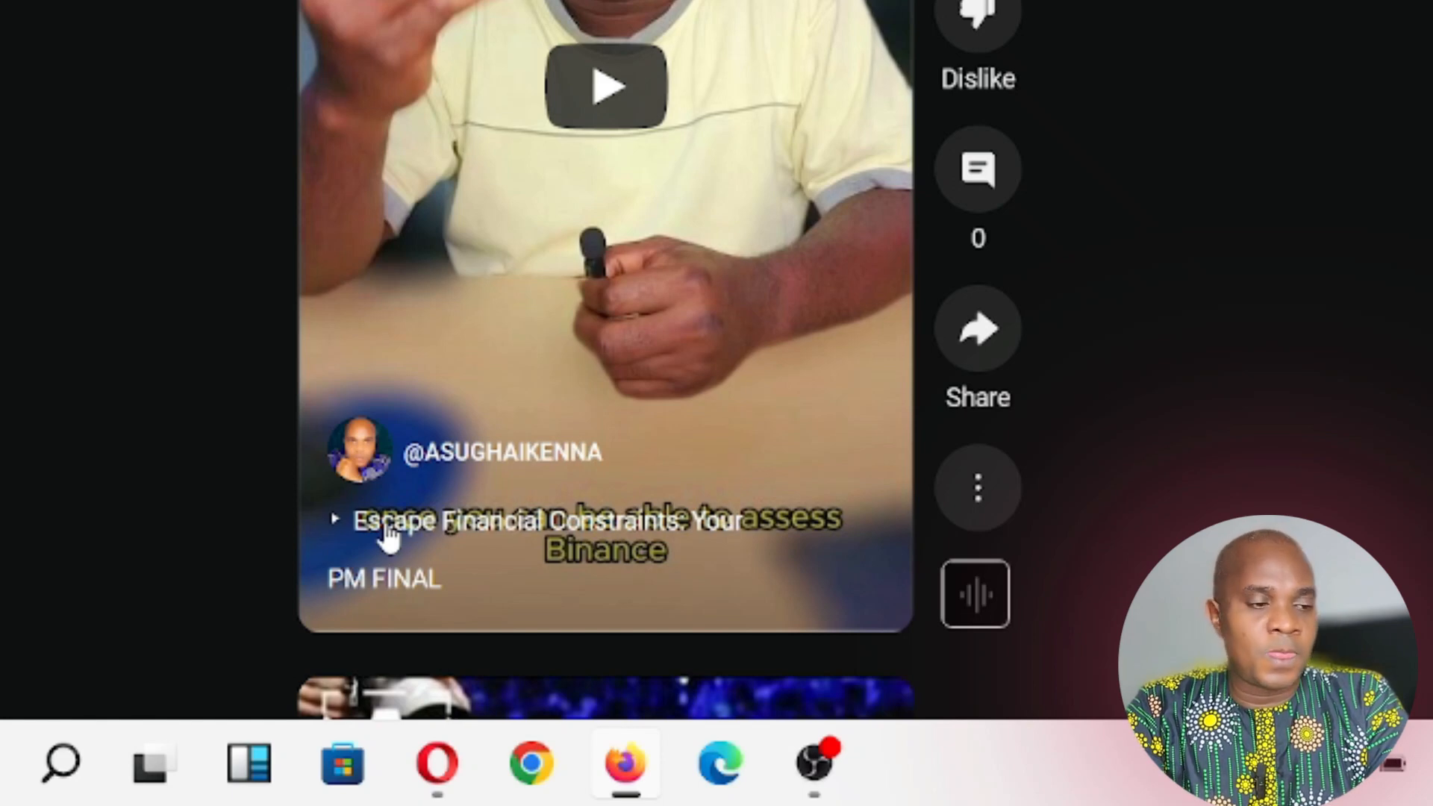
left_click(588, 91)
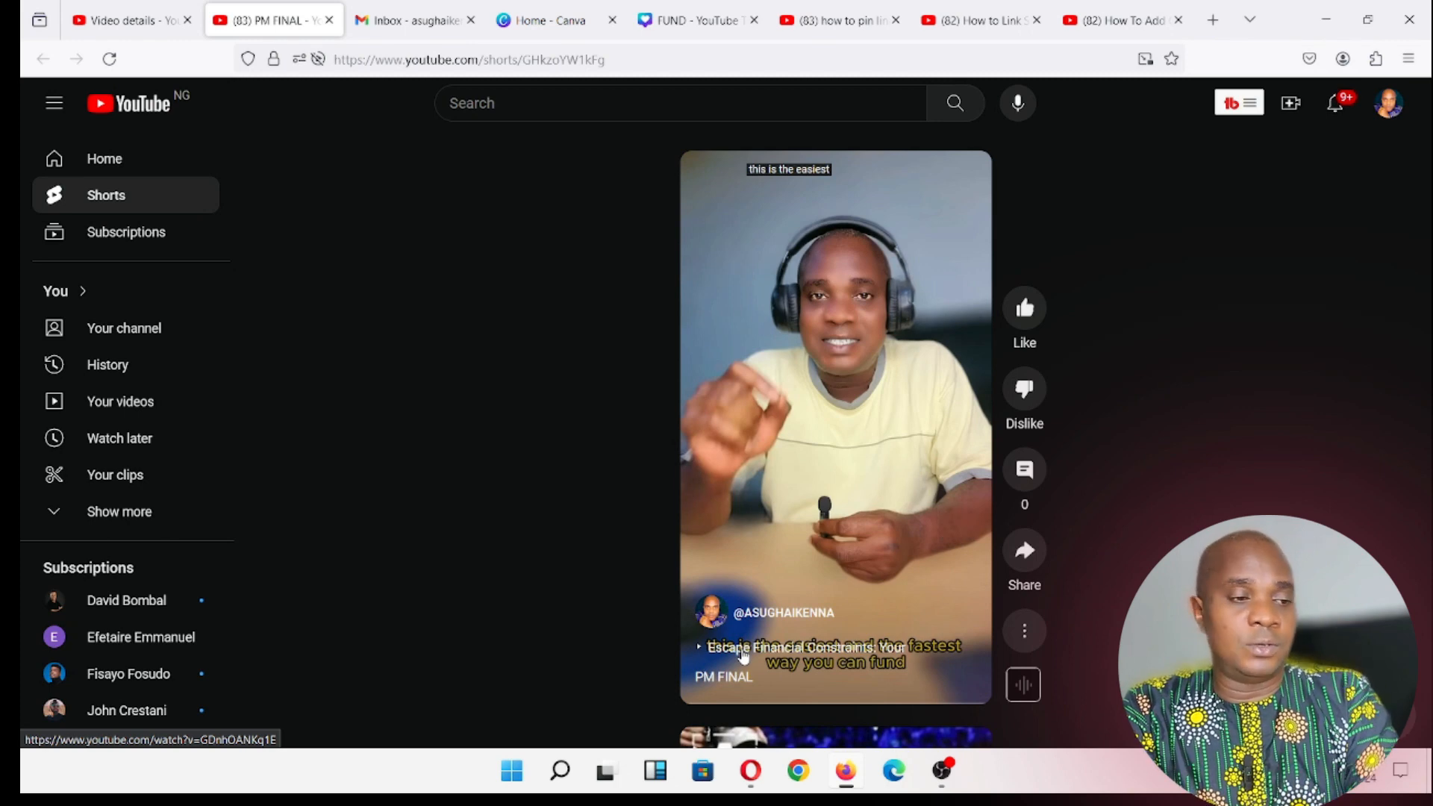
- Follow the related video link on the Short and play the full video briefly, skipping the ad
left_click(722, 655)
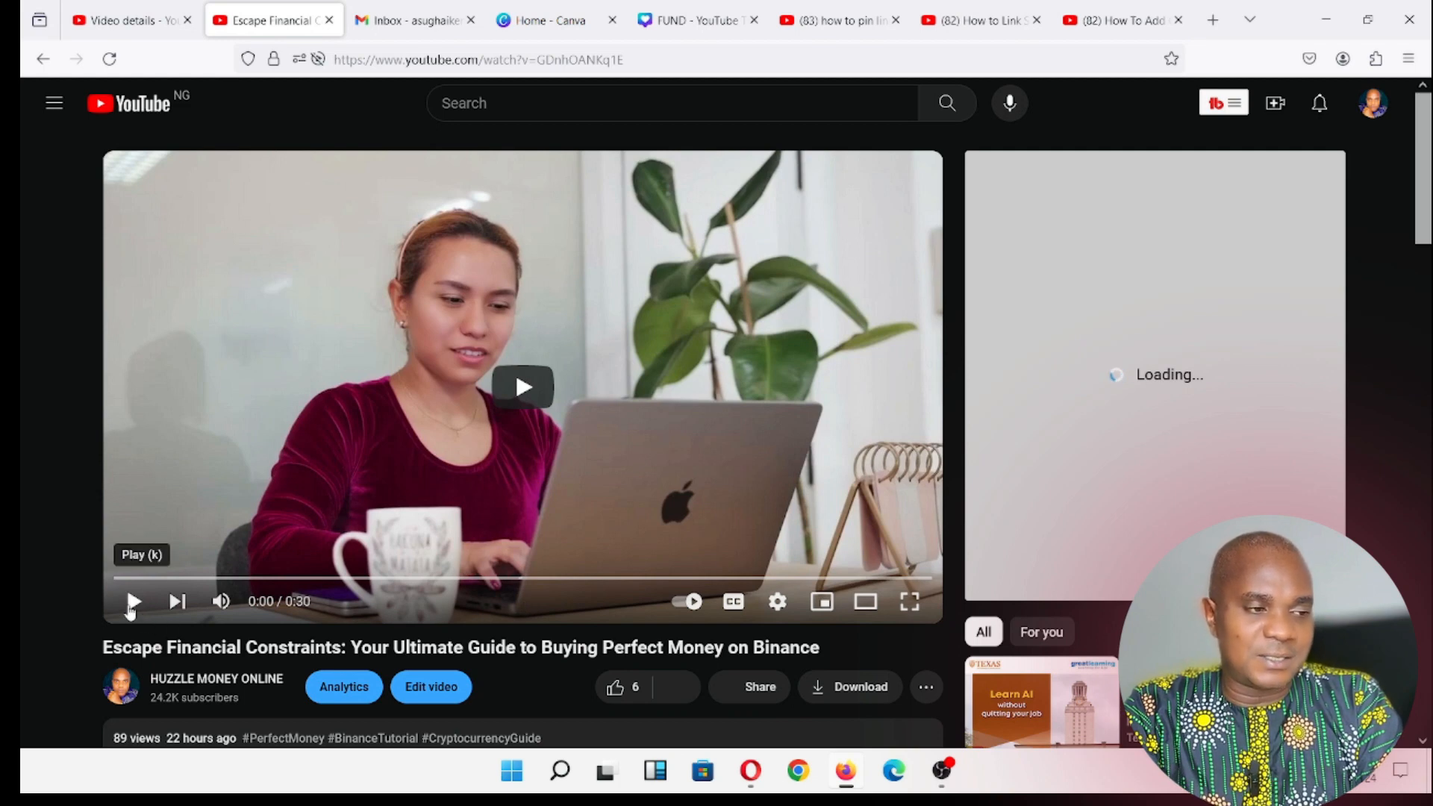
left_click(132, 602)
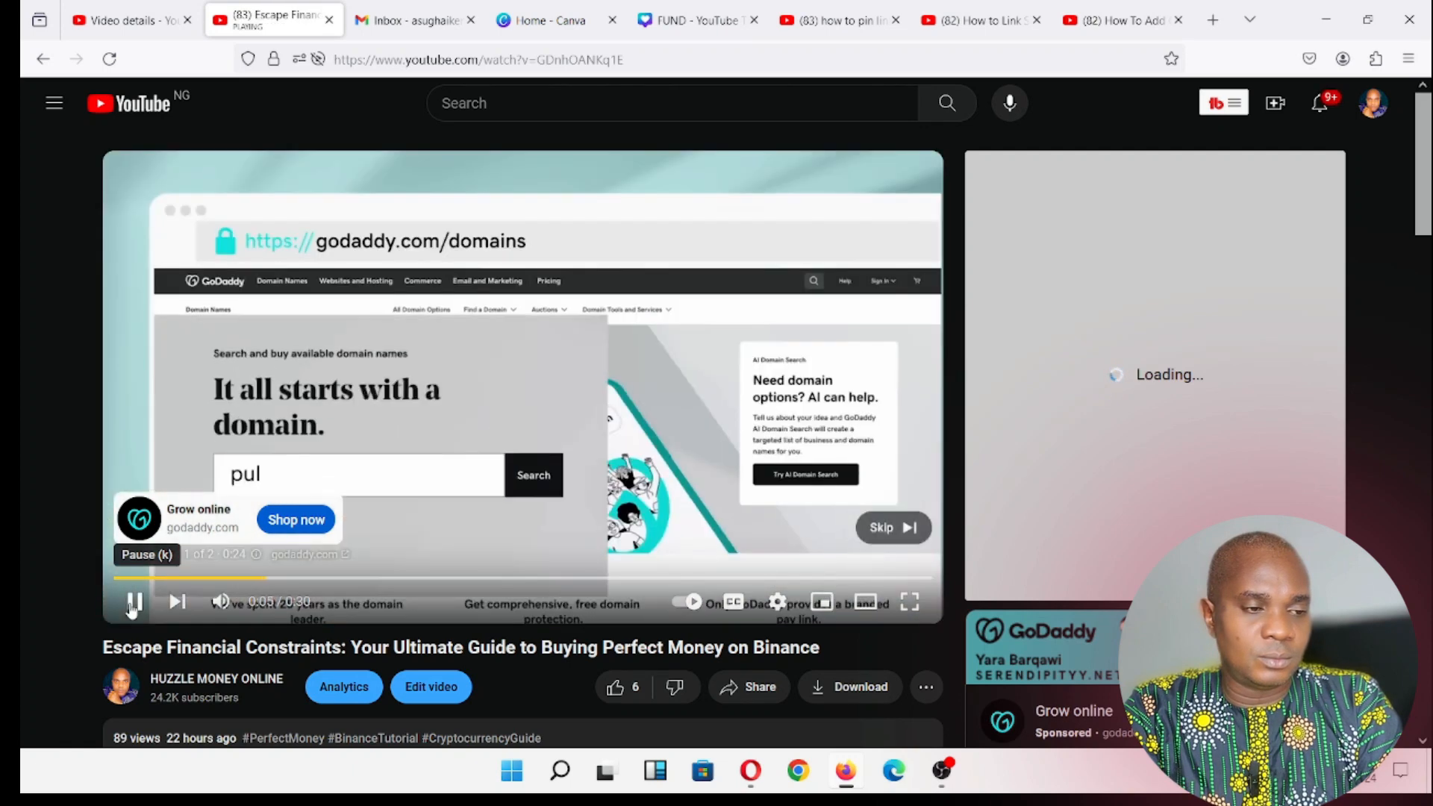
left_click(132, 604)
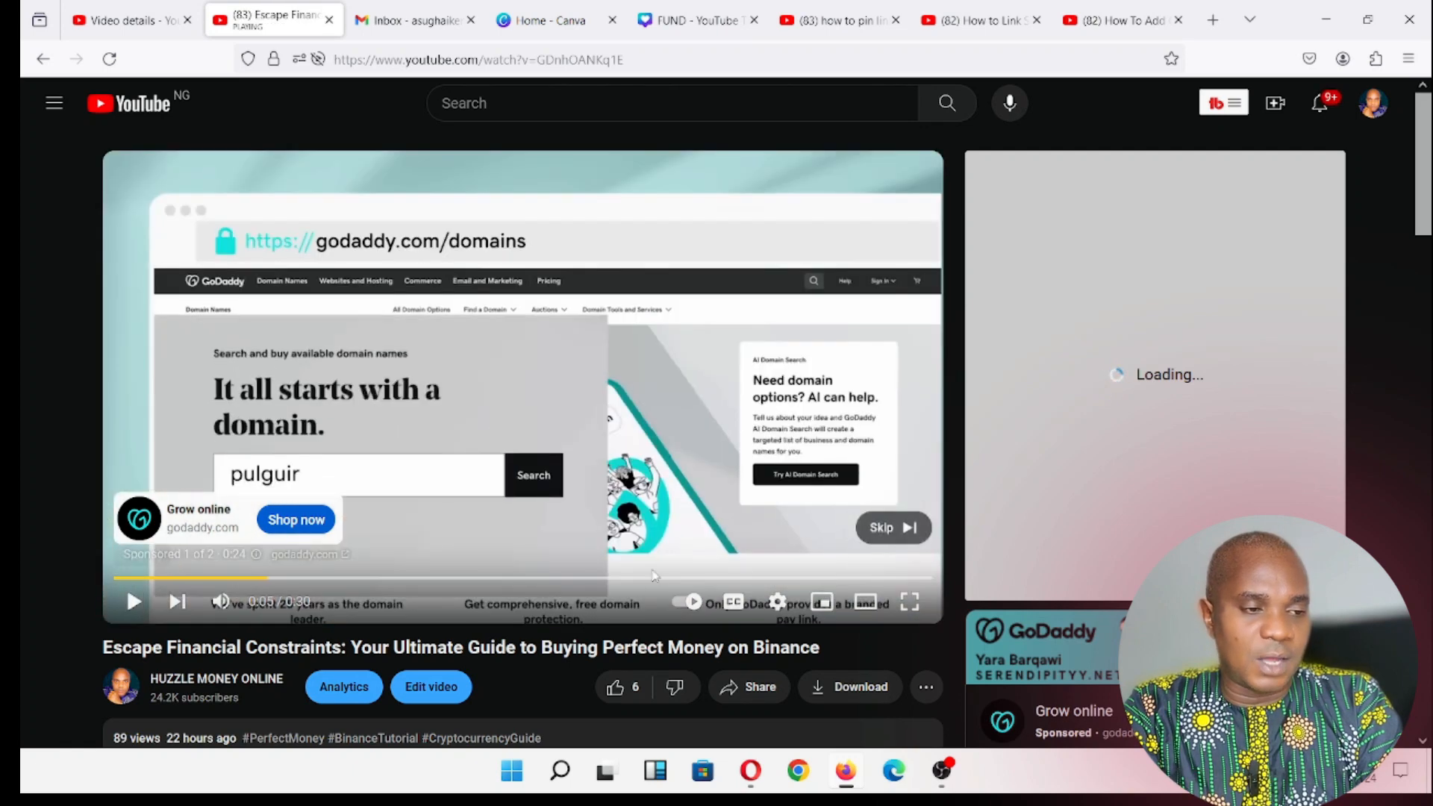
left_click(906, 531)
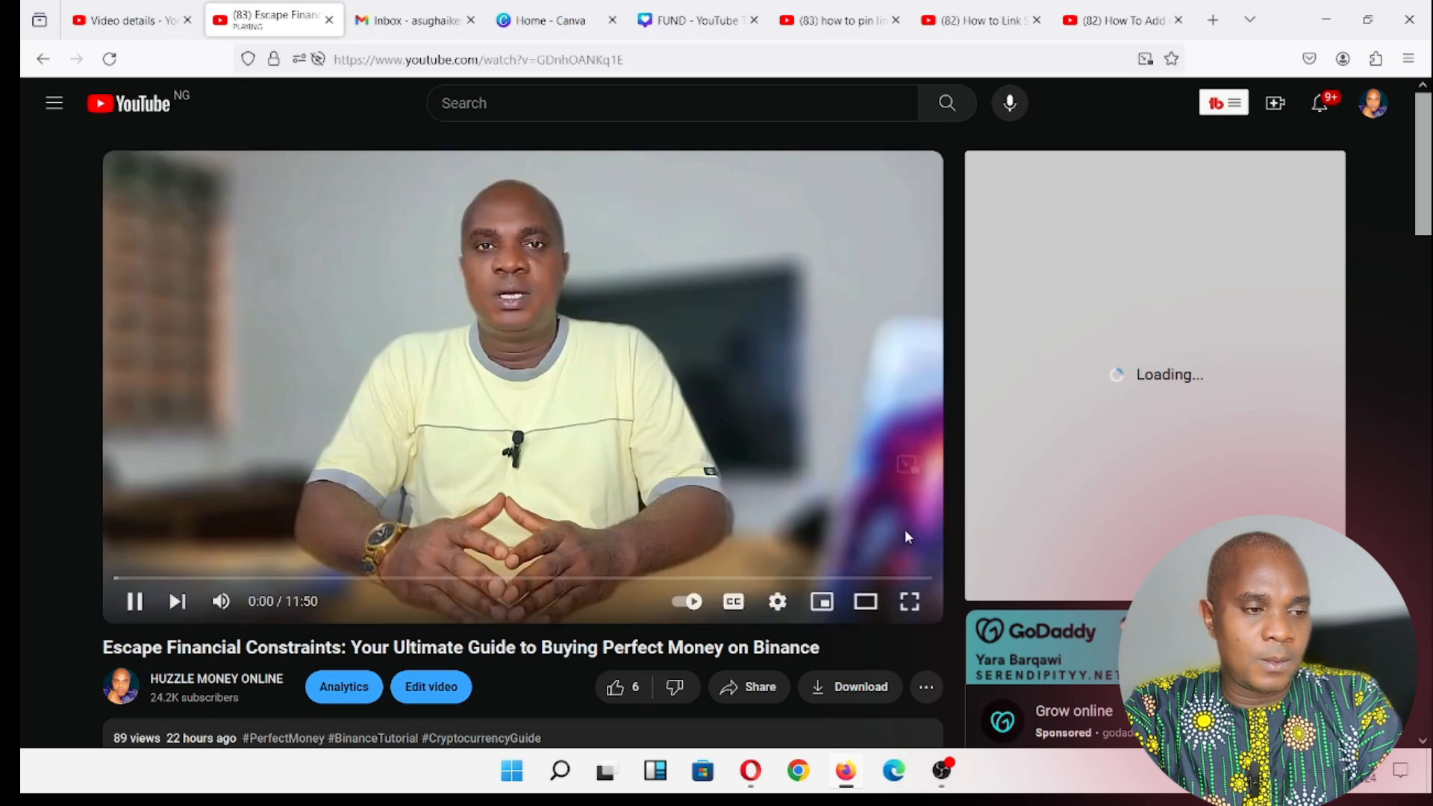
left_click(135, 602)
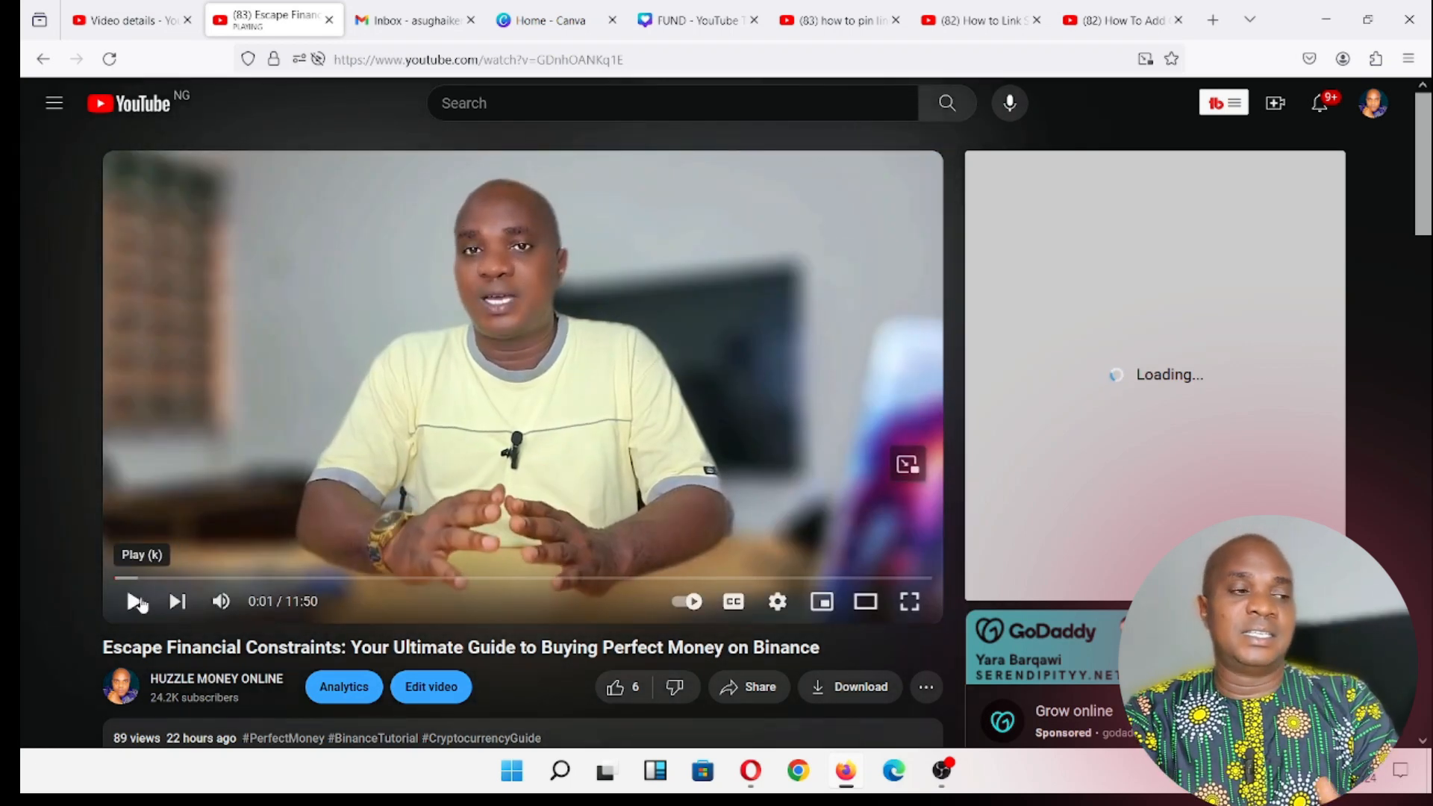